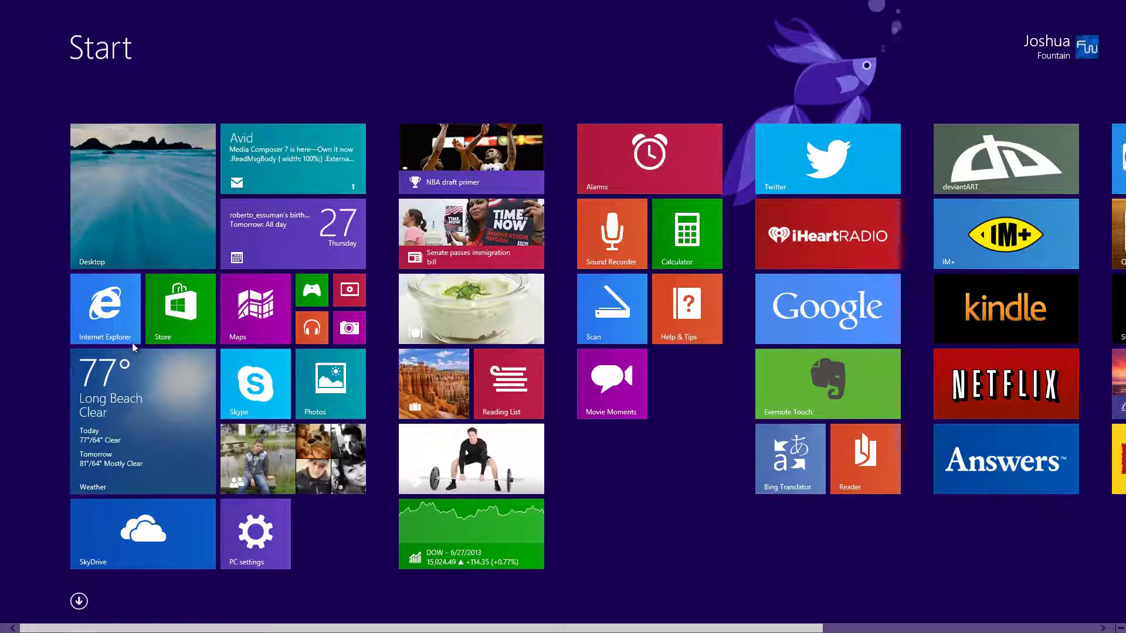
Step: Resize the Desktop tile to Wide so the neighbouring tiles reflow around it
right_click(145, 164)
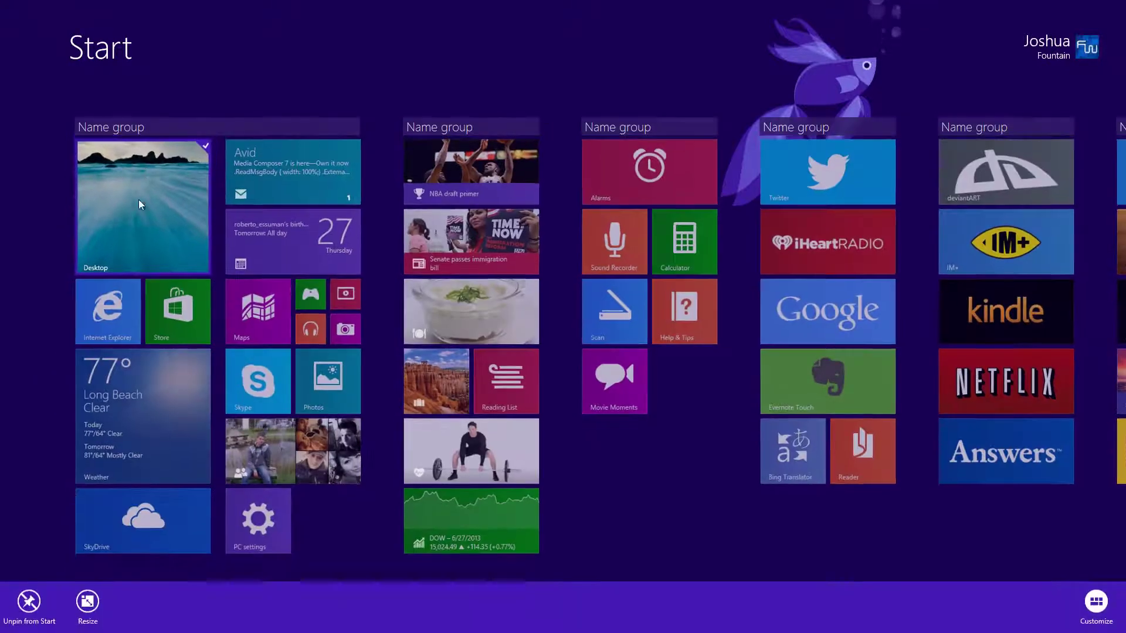
left_click(84, 599)
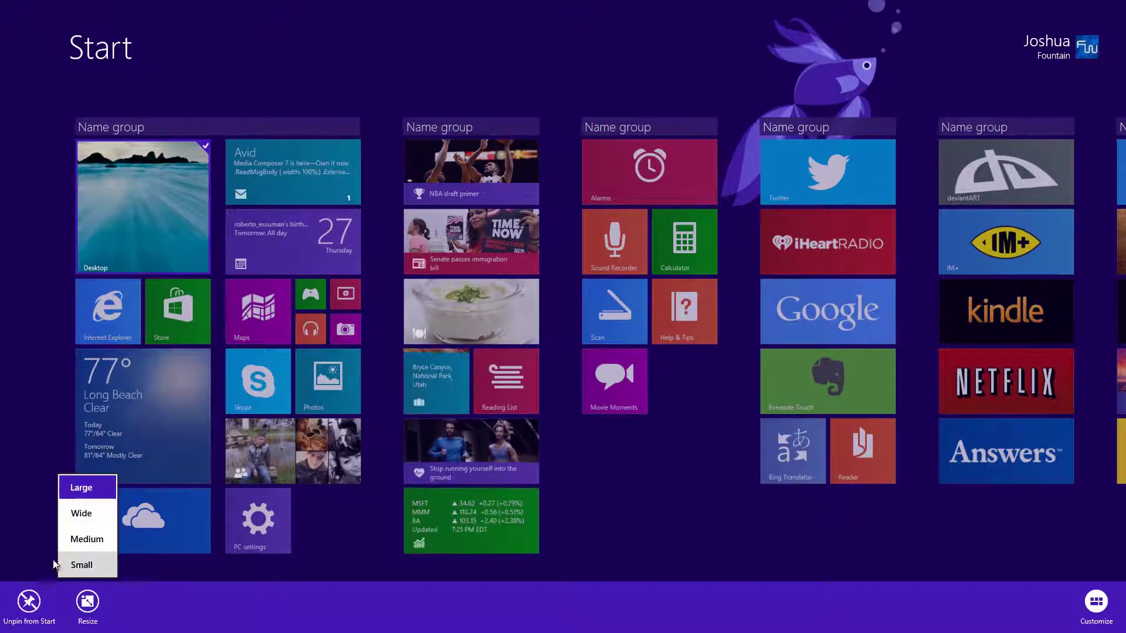
left_click(82, 515)
left_click(185, 67)
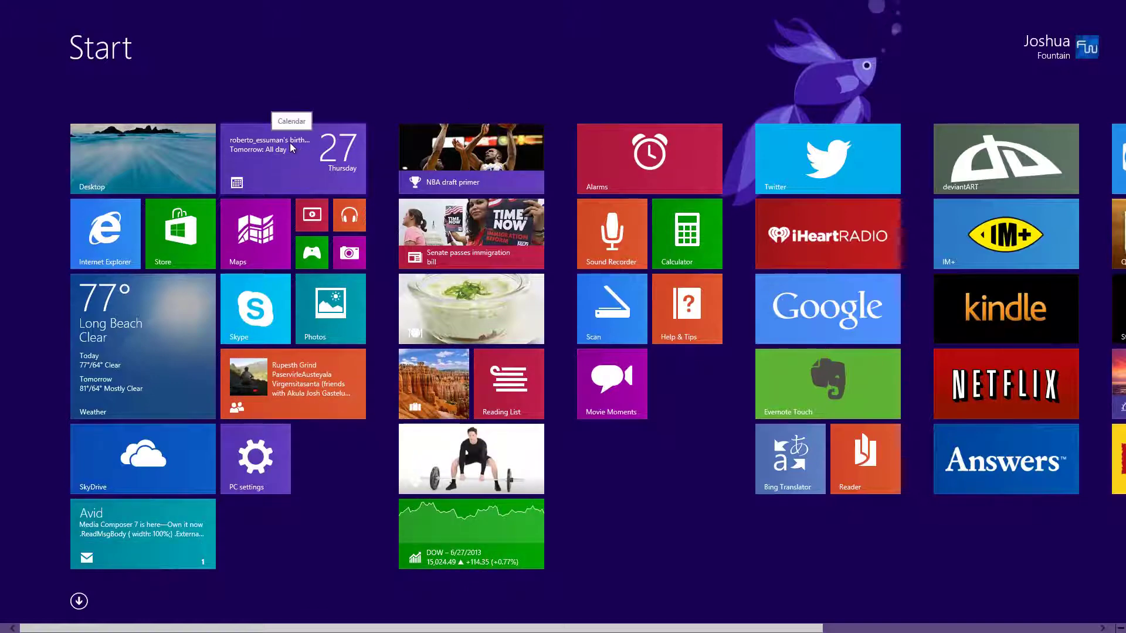
Step: Rearrange the tiles, placing Skype beside Maps and the four small tiles beside PC settings
left_click_drag(290, 143, 314, 179)
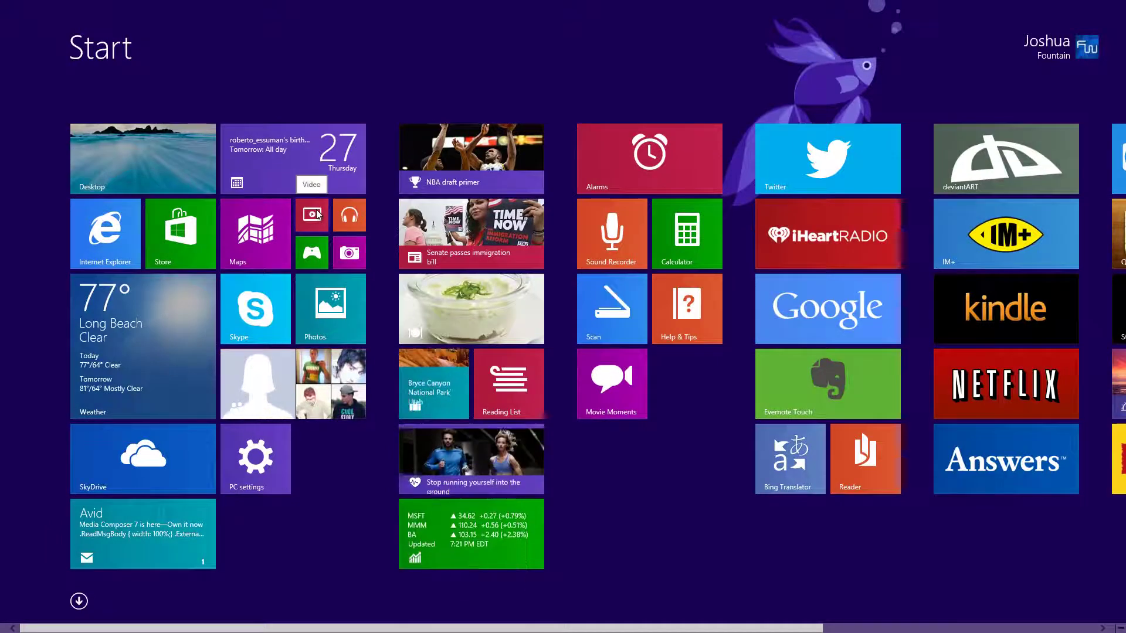
right_click(317, 215)
left_click_drag(344, 210, 325, 424)
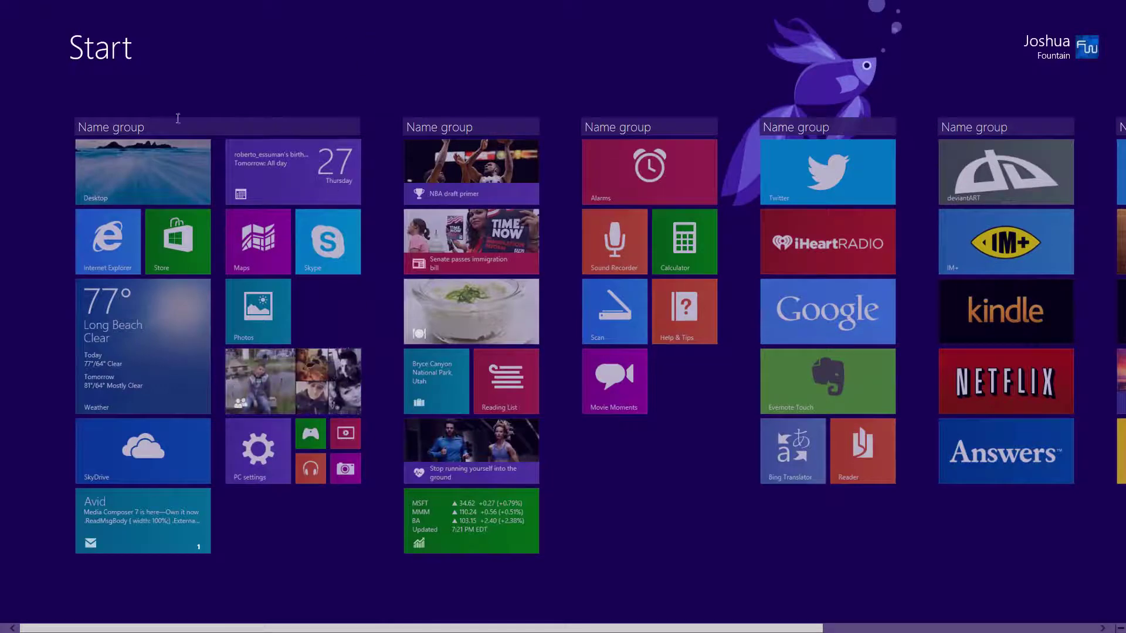
left_click(854, 530)
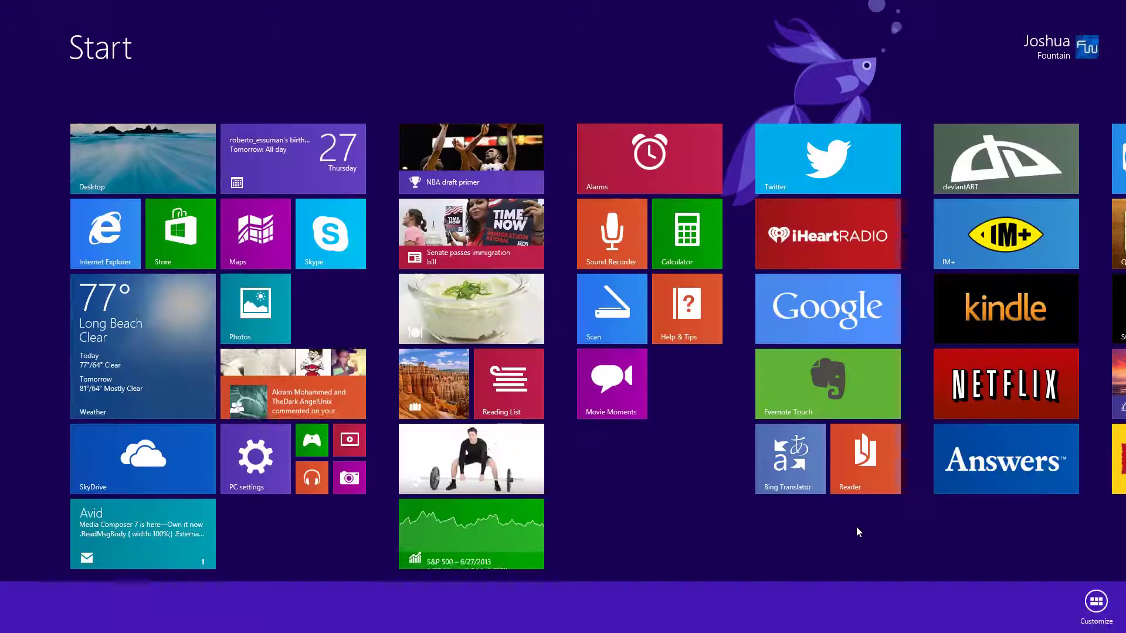
Step: Name the first tile group 'Dashboard'
right_click(863, 558)
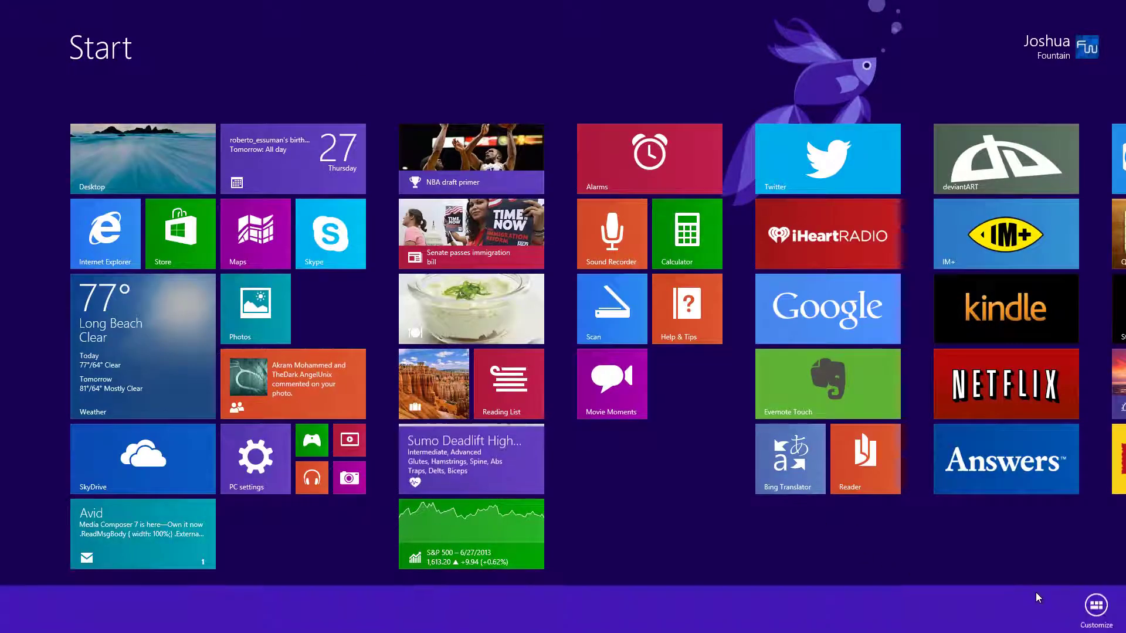
left_click(589, 456)
right_click(161, 146)
left_click(171, 128)
type("Dashboard")
key("Return")
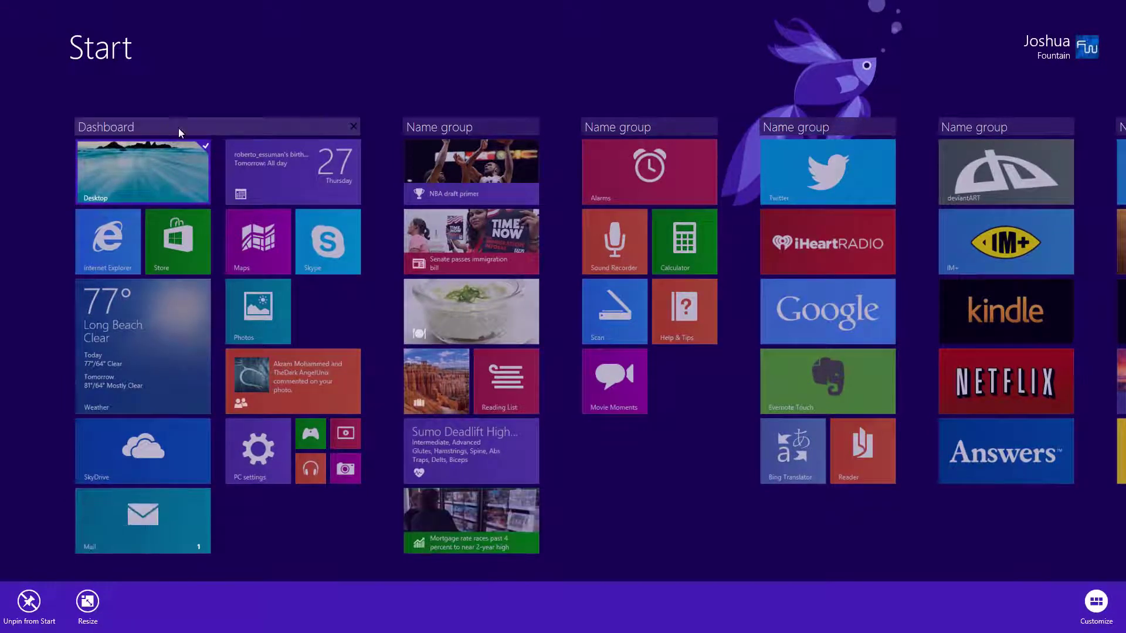
left_click(413, 47)
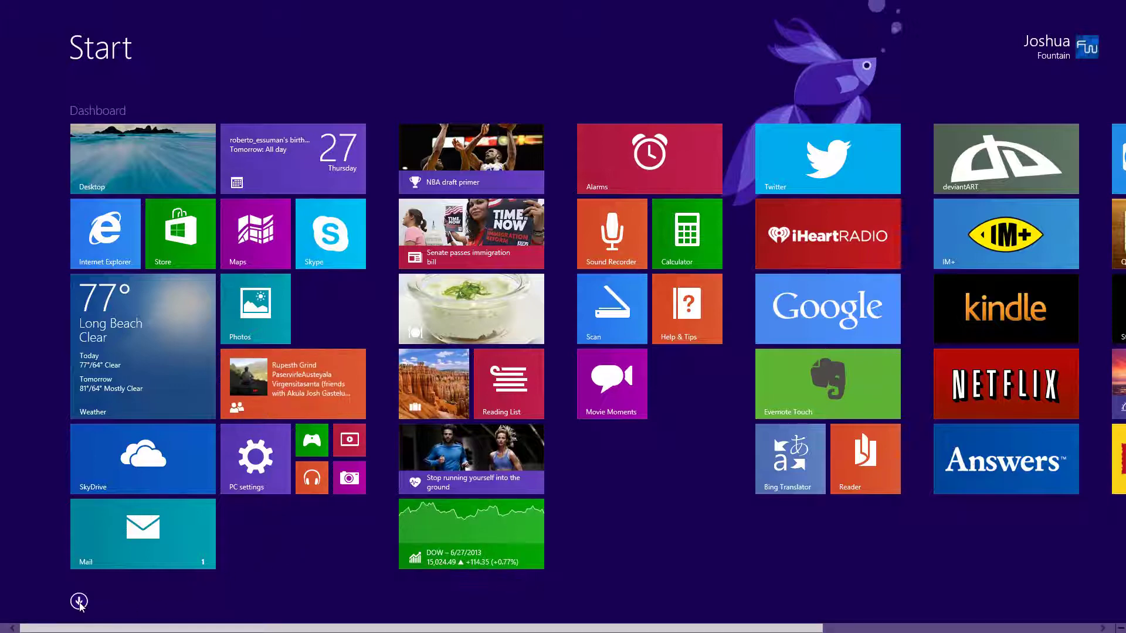
Step: Sort the Apps view list by date installed, then return to the Start screen
left_click(79, 601)
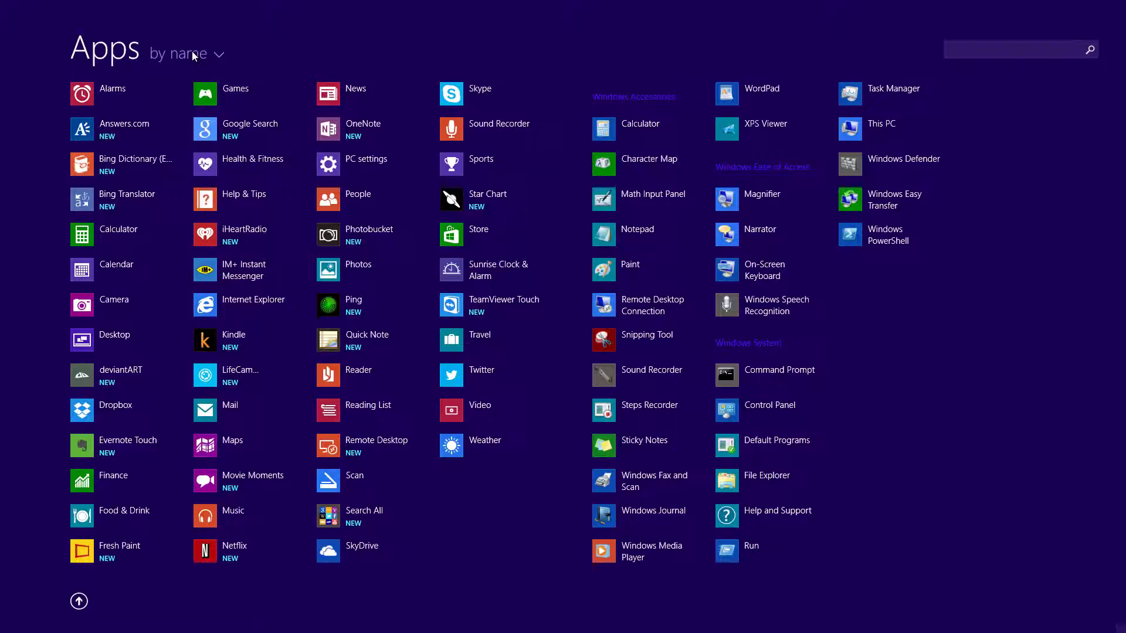
left_click(192, 51)
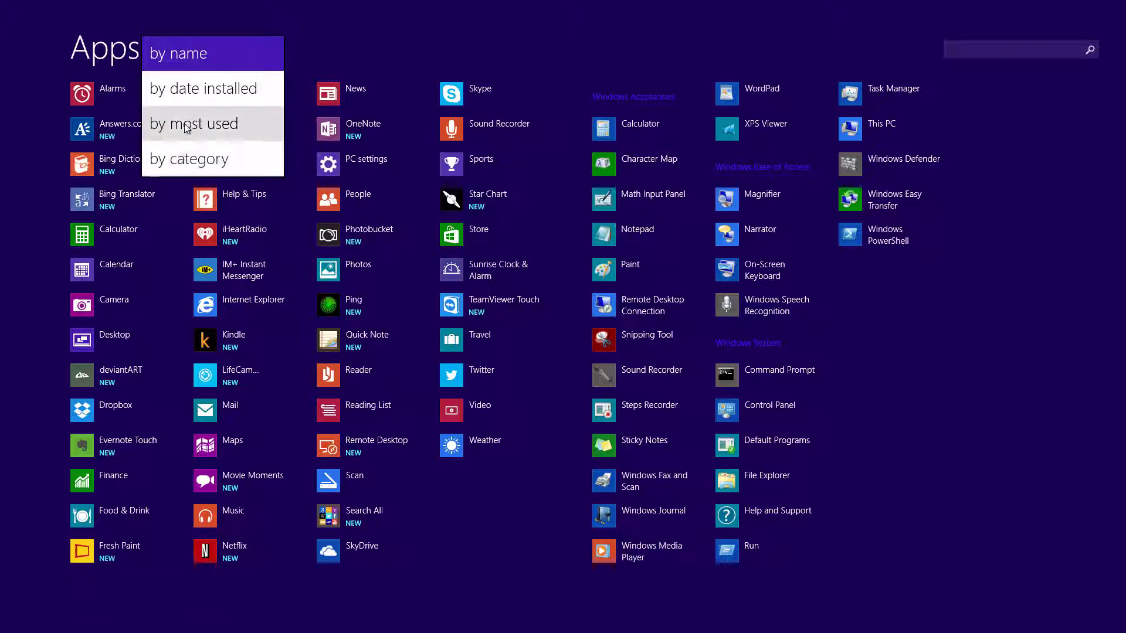
left_click(174, 92)
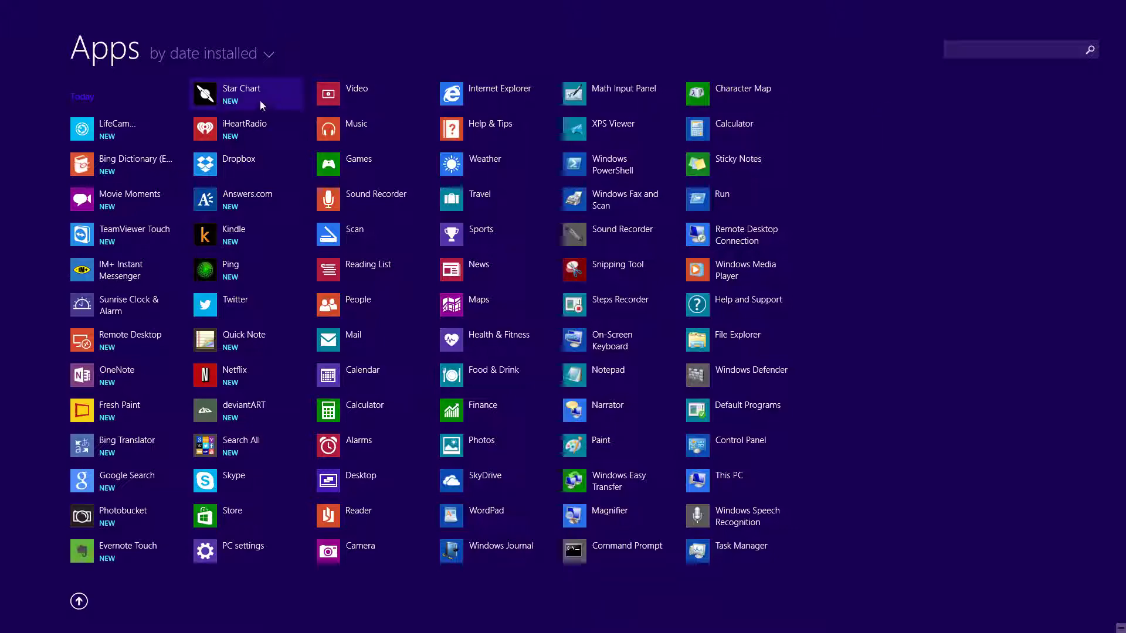
key("ctrl+Tab")
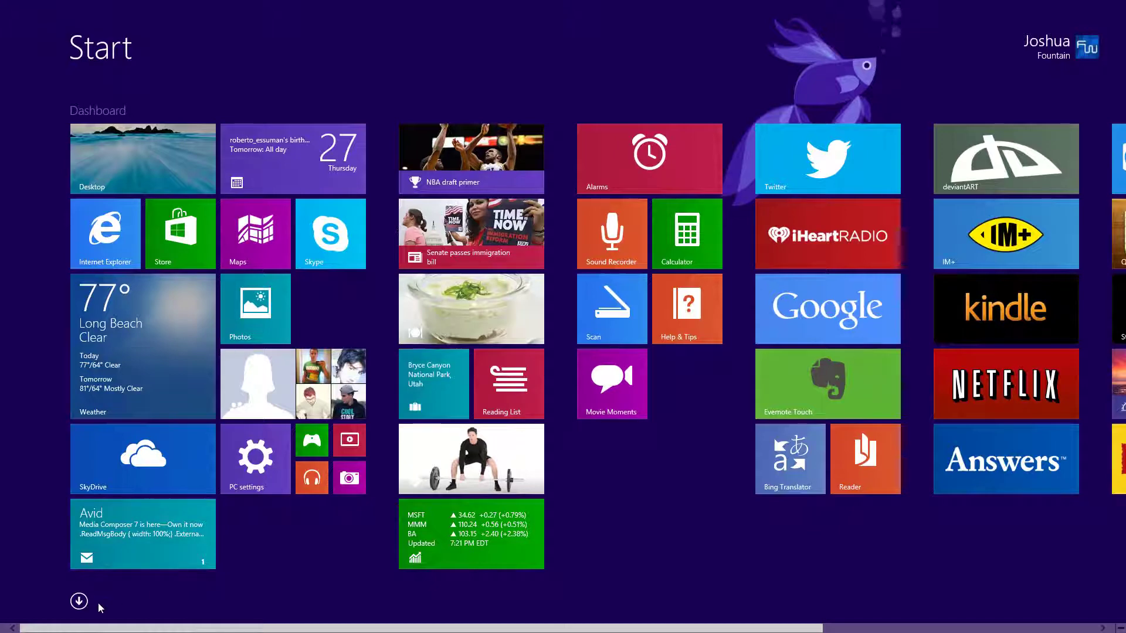
left_click(79, 602)
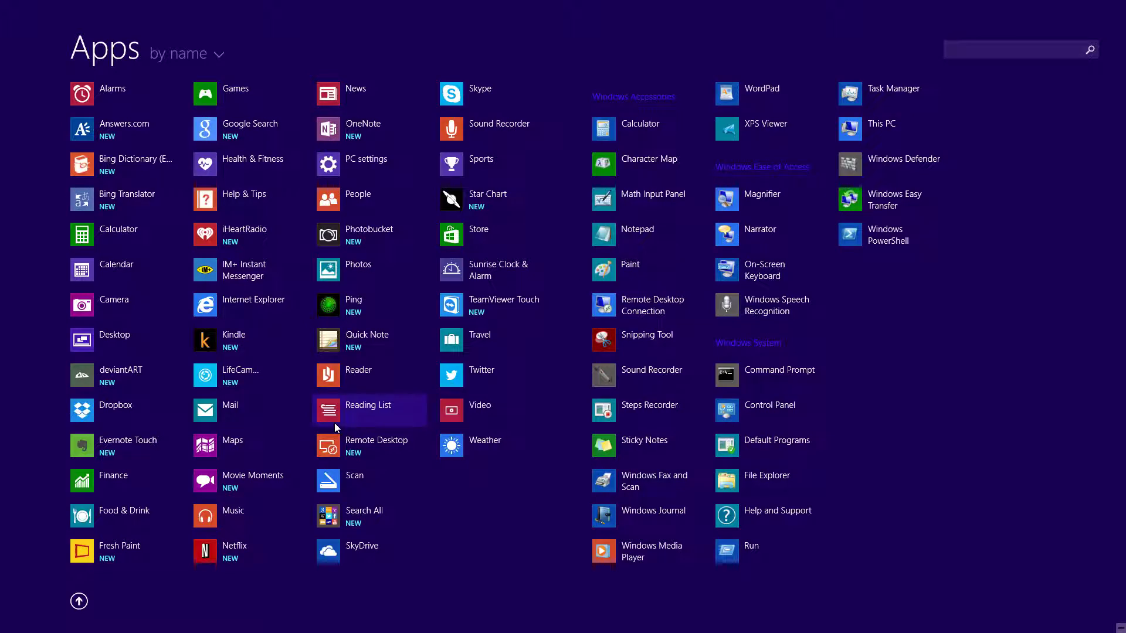
left_click(79, 602)
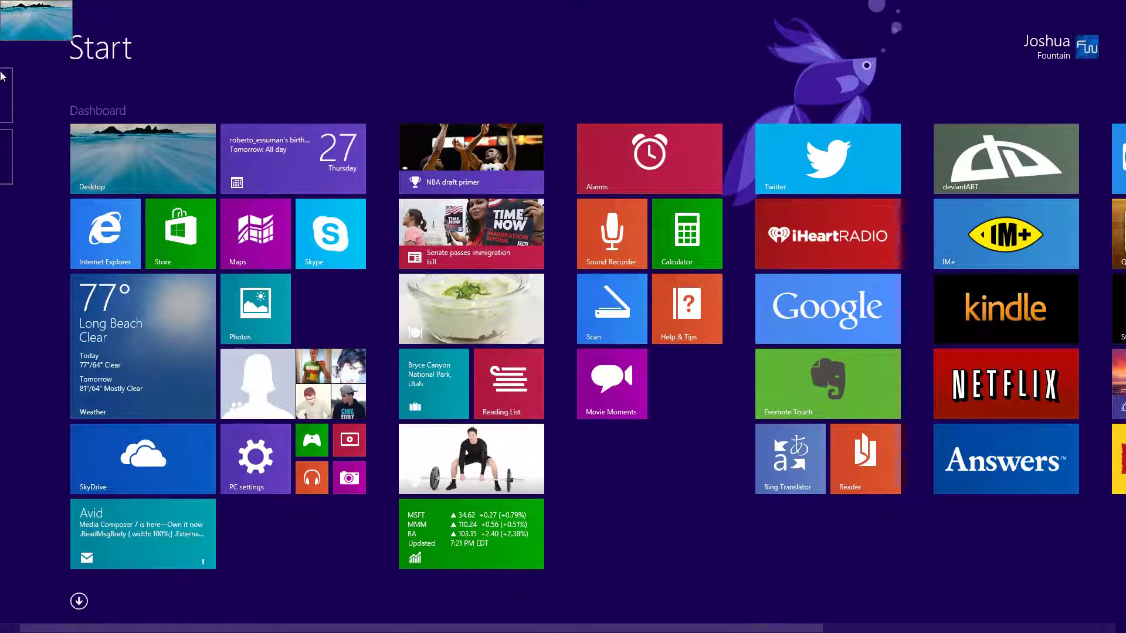
mouse_move(2, 139)
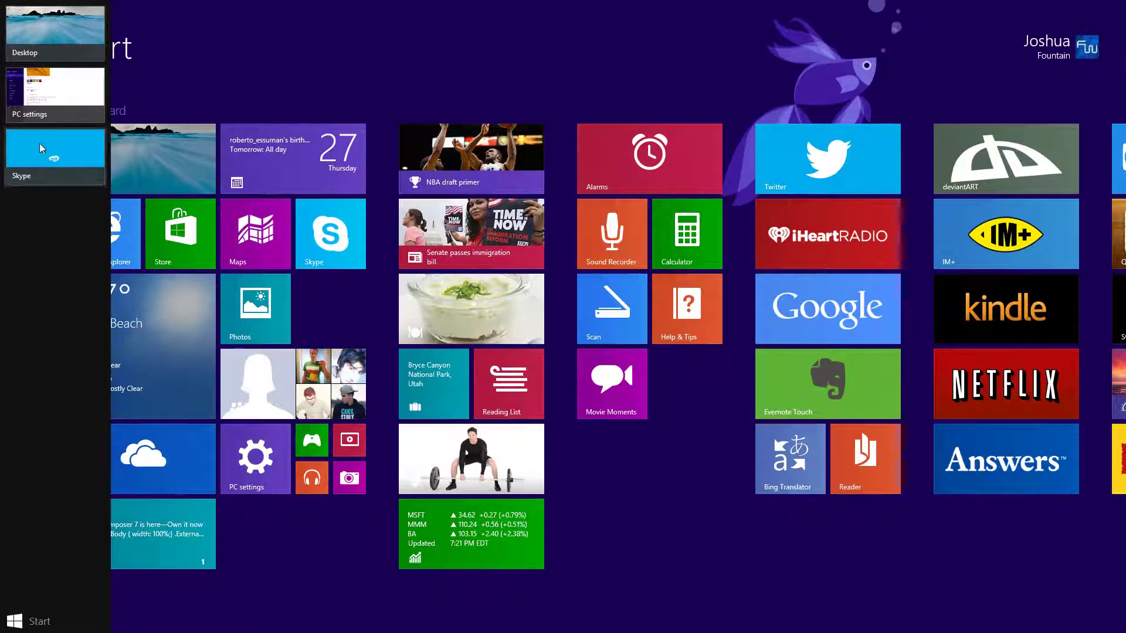
left_click(29, 160)
left_click(53, 91)
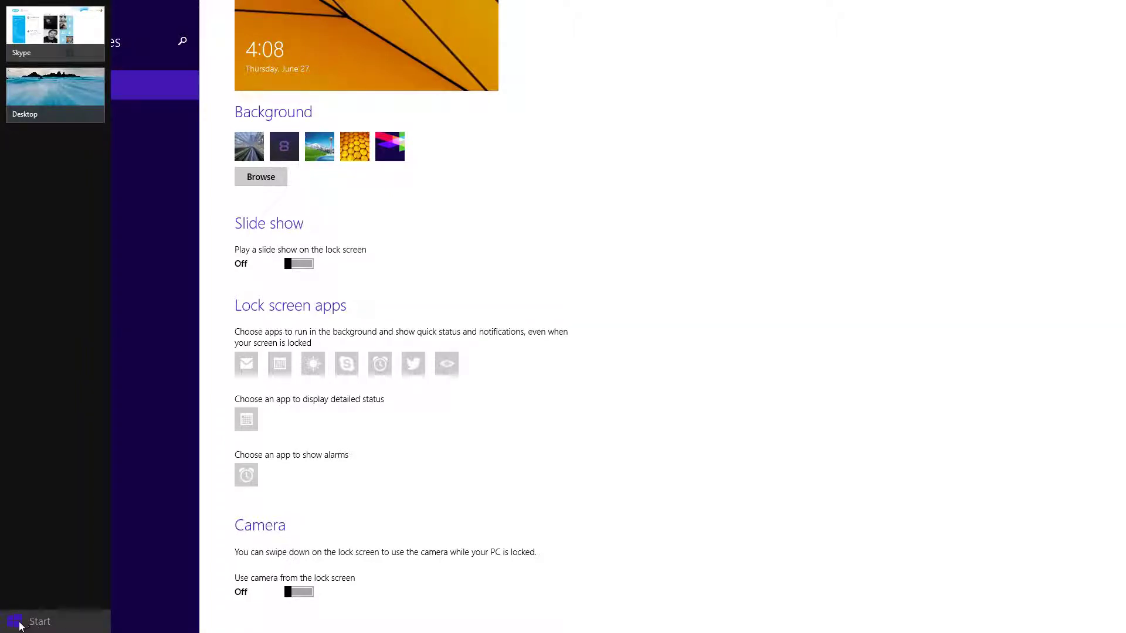
left_click(20, 624)
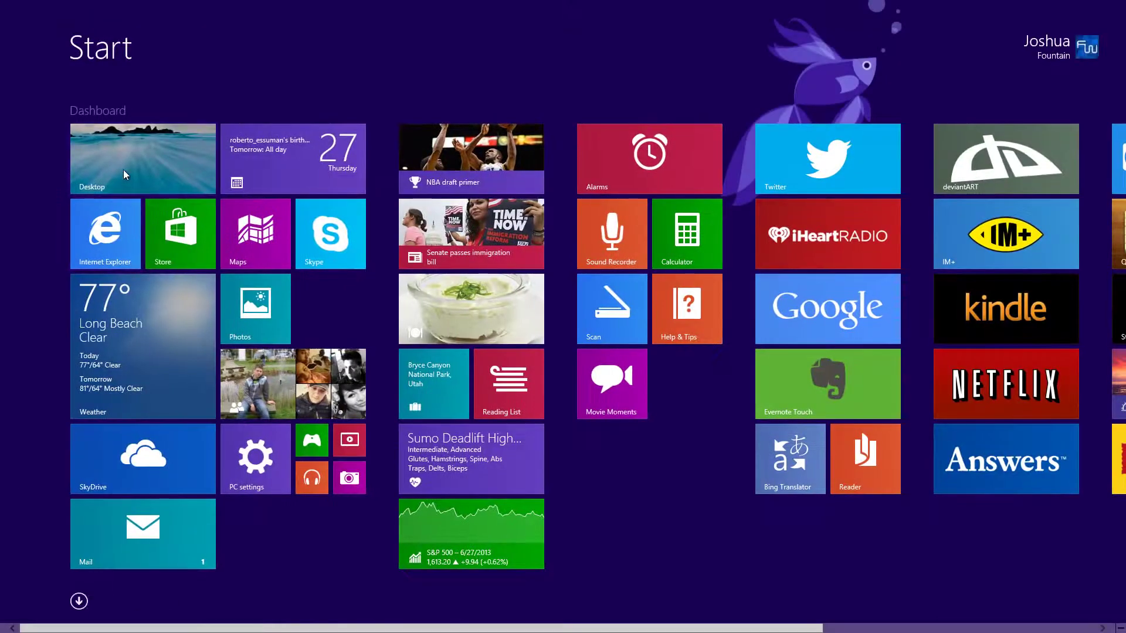
left_click(122, 165)
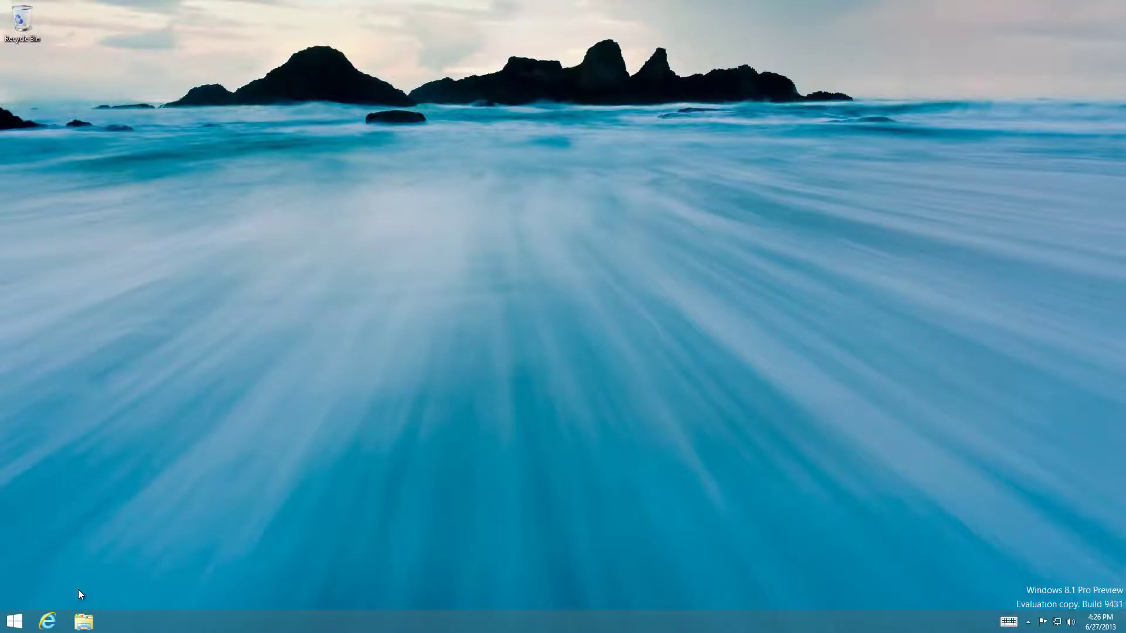
key("super")
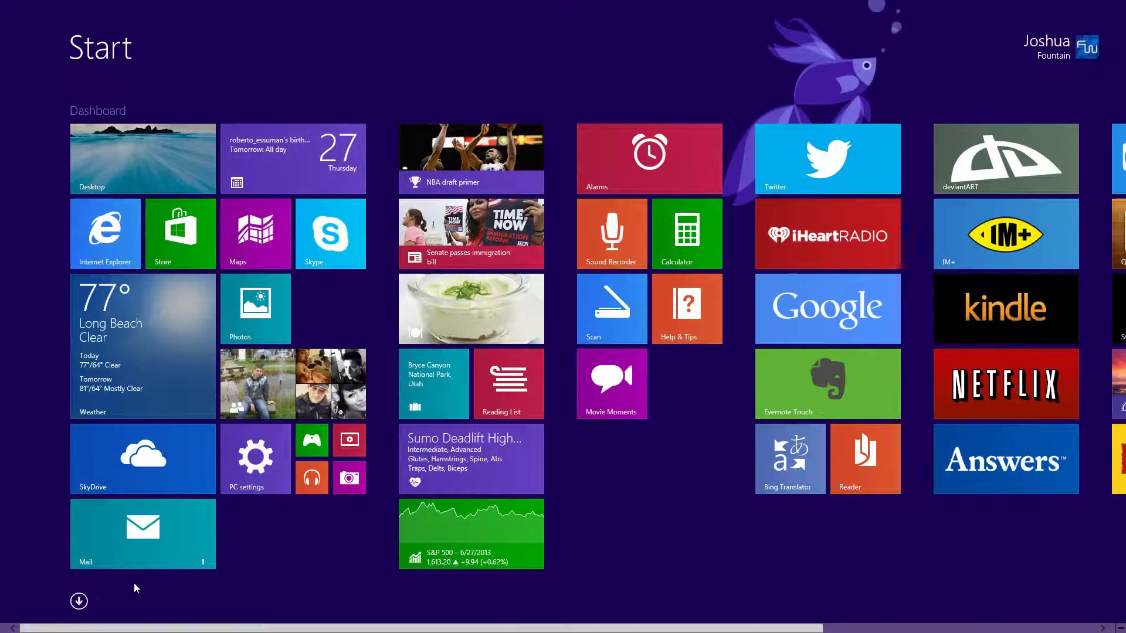
left_click(79, 601)
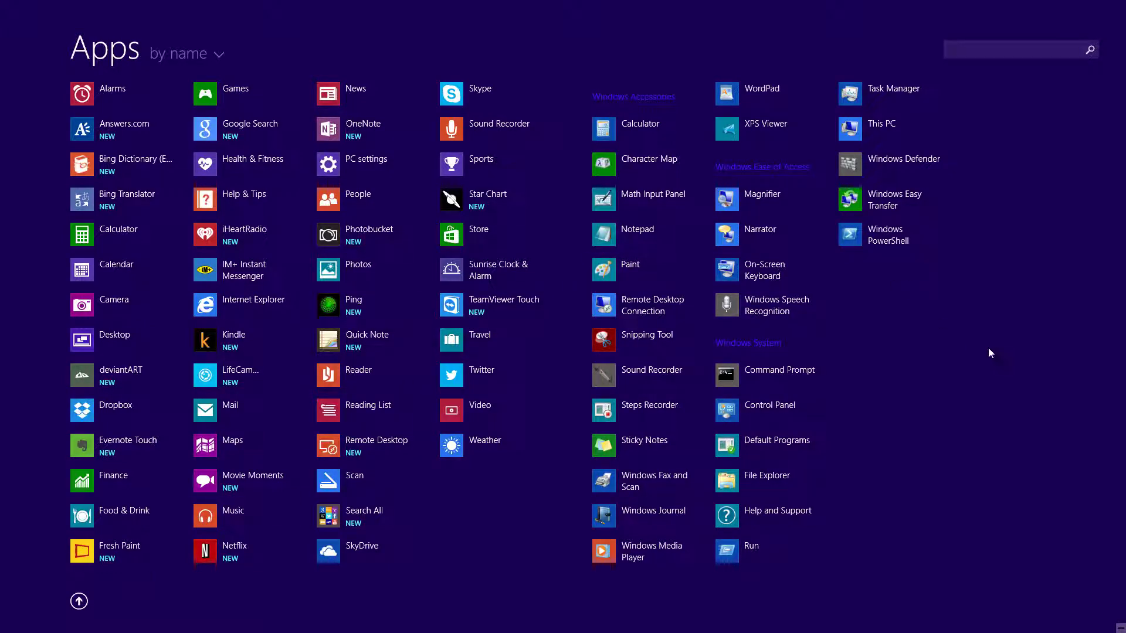
key("ctrl+Tab")
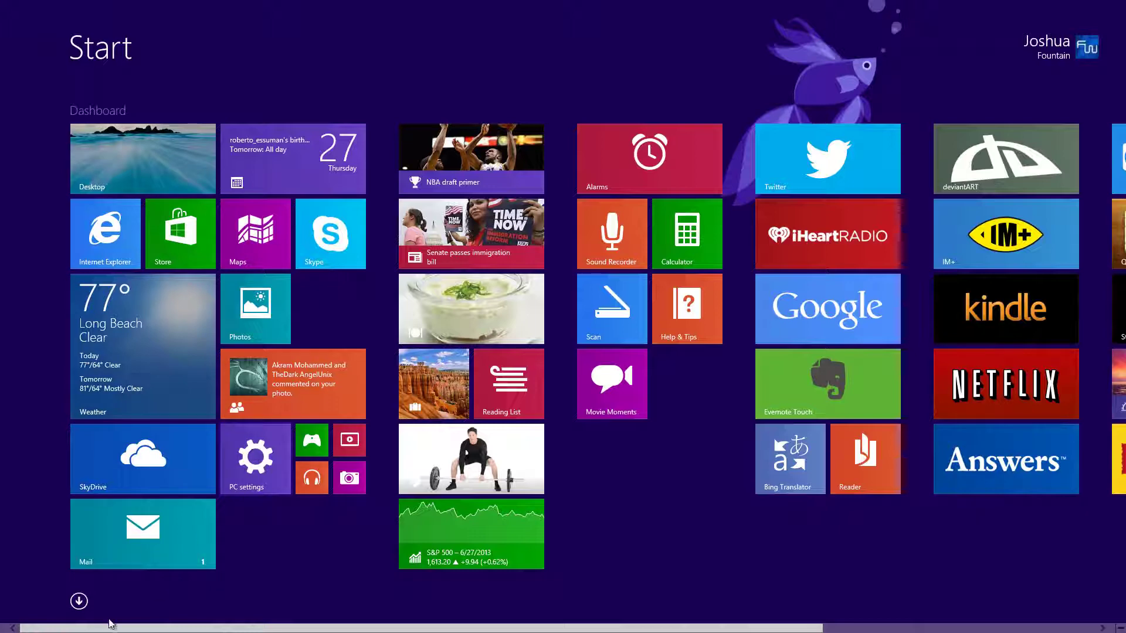
Step: Launch PC settings from the Apps view list
left_click(80, 601)
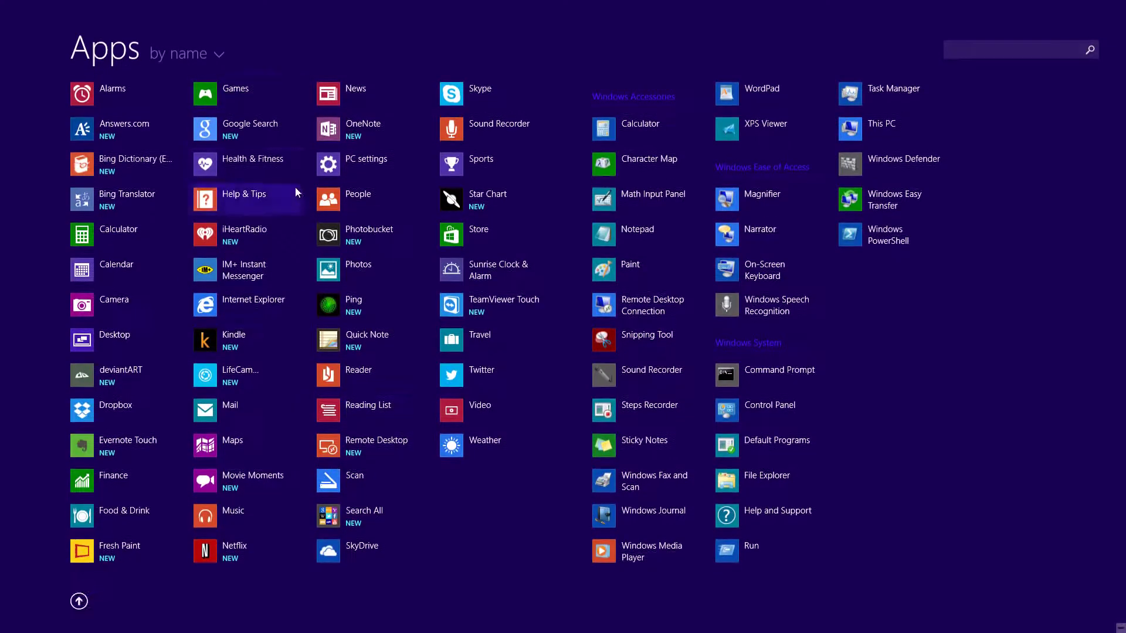
right_click(339, 164)
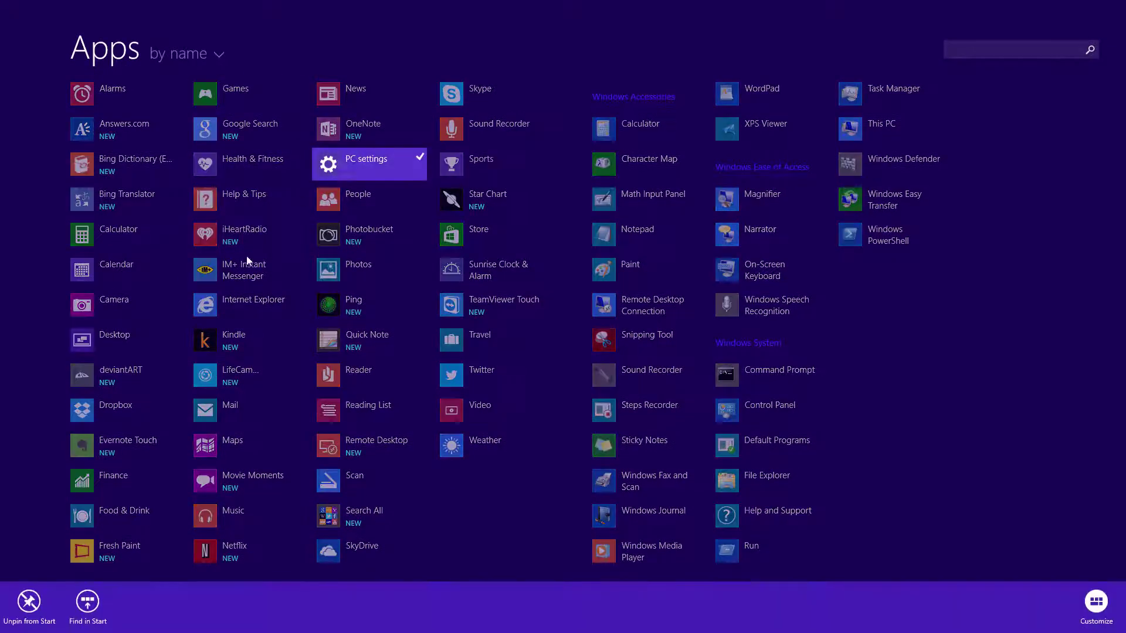
left_click(26, 601)
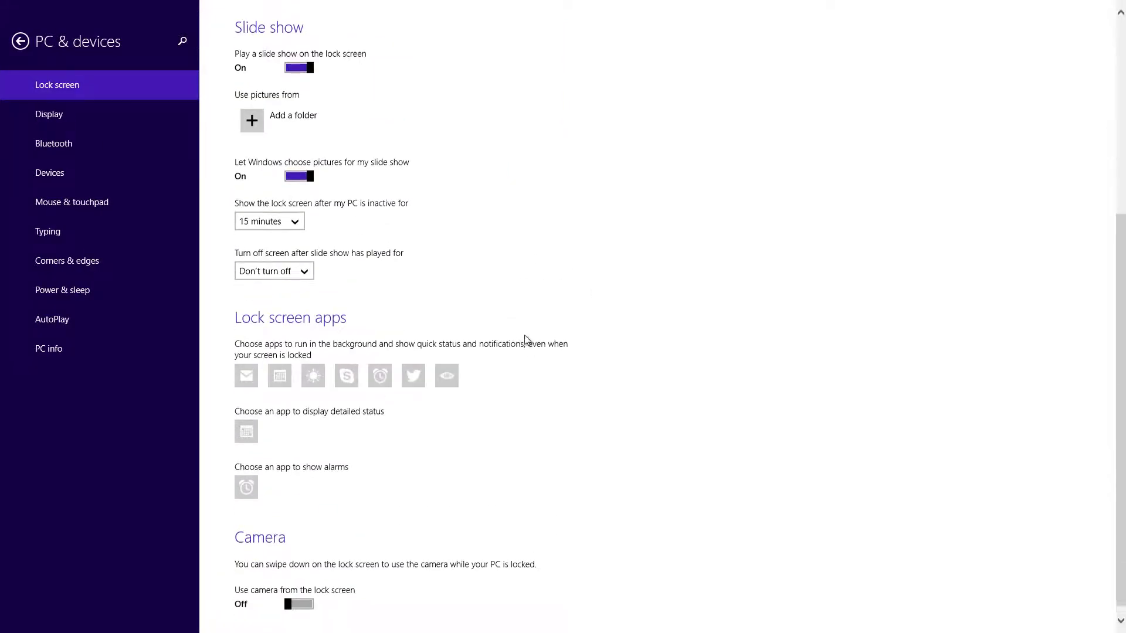
Step: Scroll through the Lock screen page's background, slide show, lock screen apps and Camera options
scroll(519, 326, "up", 3)
scroll(513, 324, "down", 3)
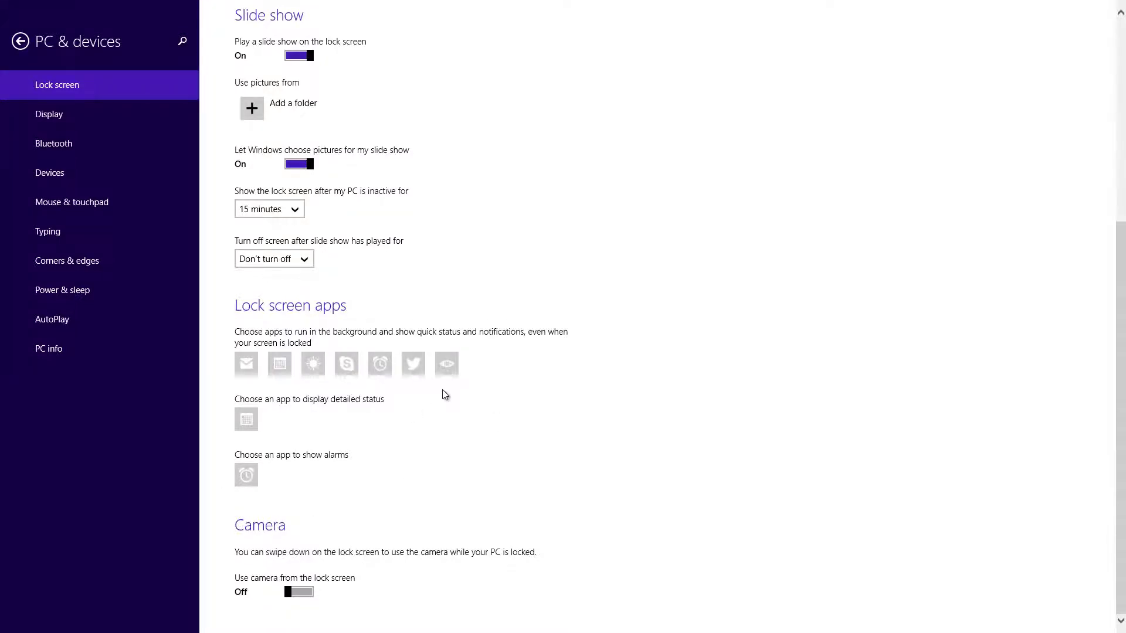
scroll(443, 392, "up", 5)
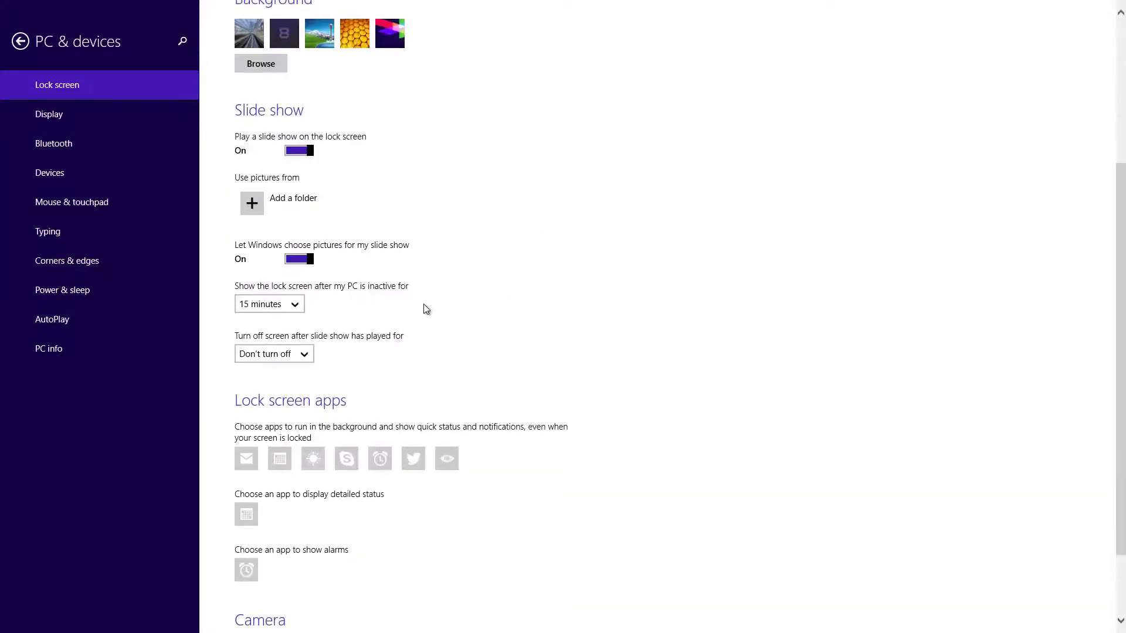
scroll(347, 113, "up", 2)
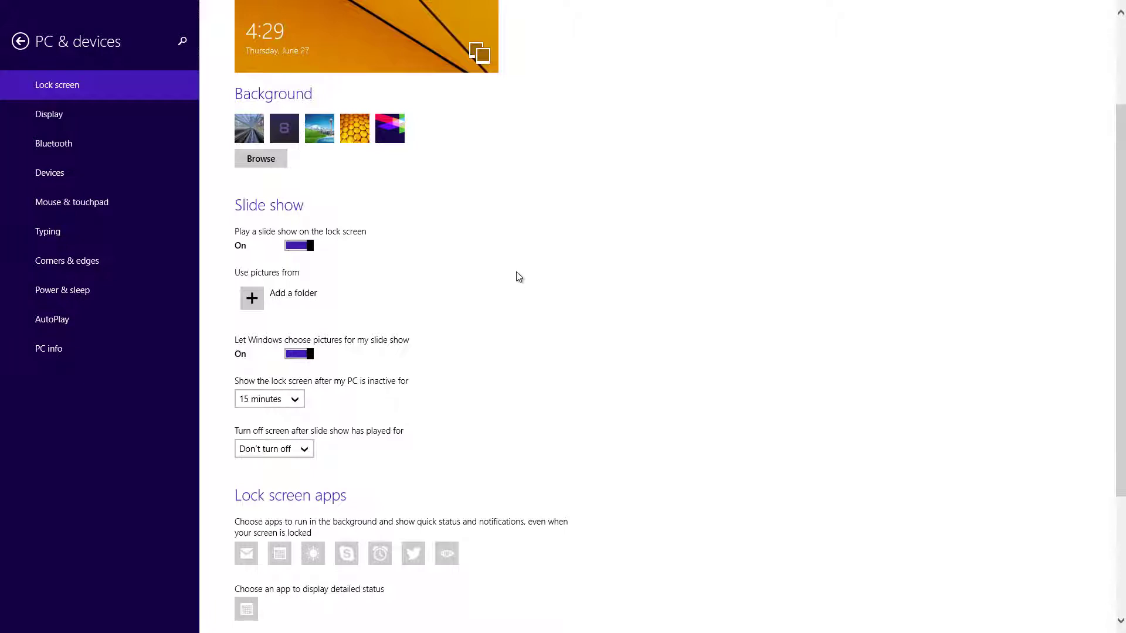
scroll(456, 302, "down", 4)
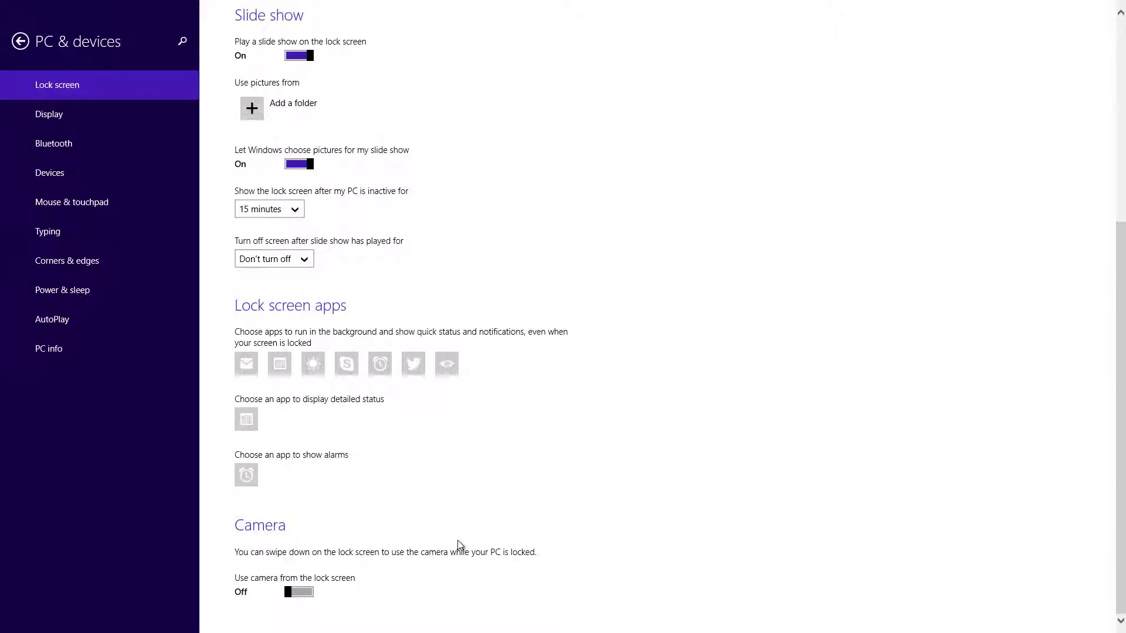
scroll(413, 478, "up", 5)
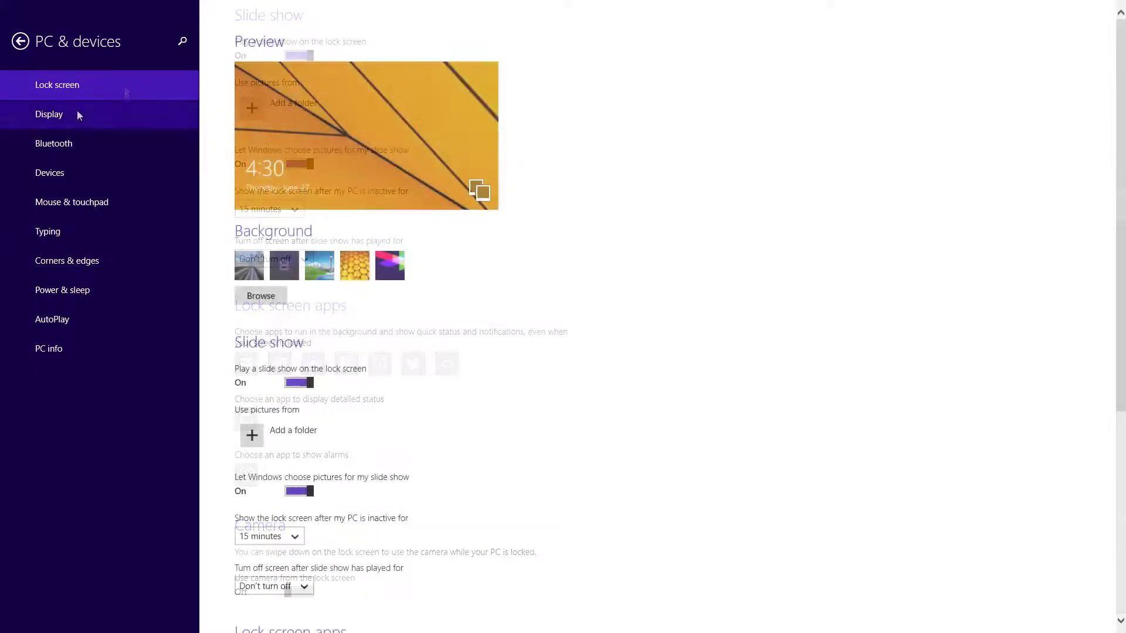
Step: Browse the Display and Bluetooth pages, then scroll the Devices page's device list
left_click(76, 113)
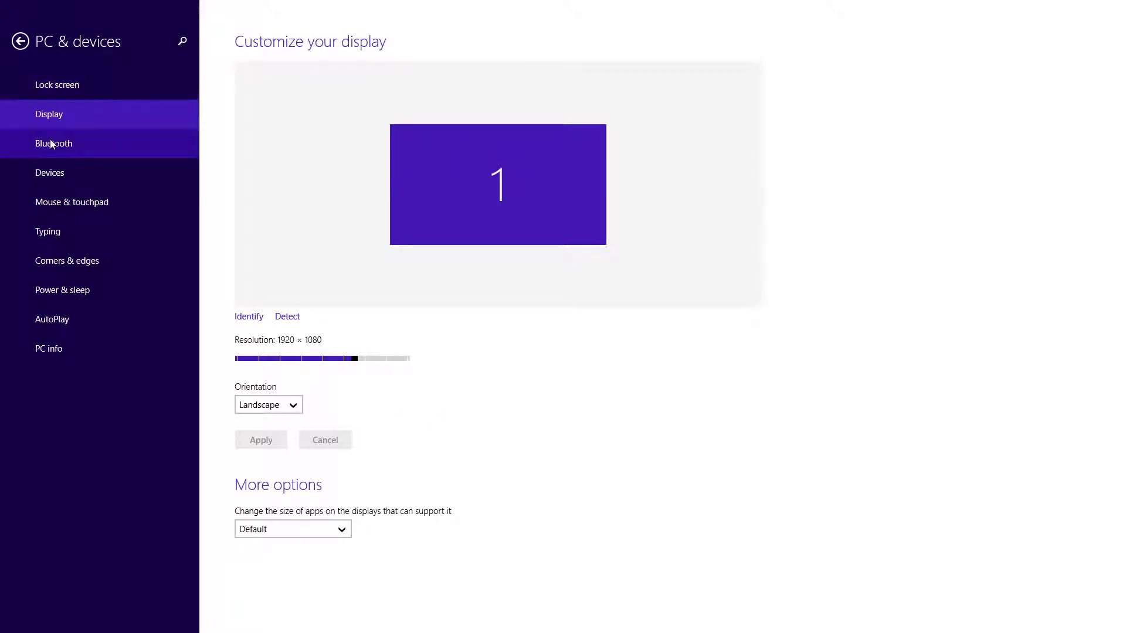
left_click(105, 143)
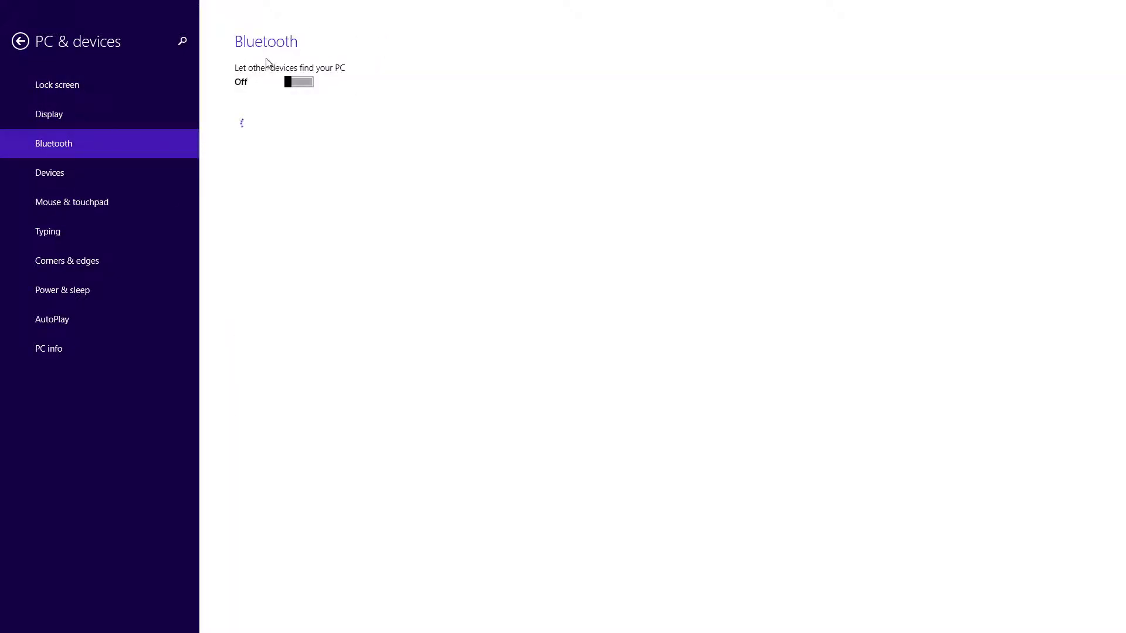
left_click(68, 175)
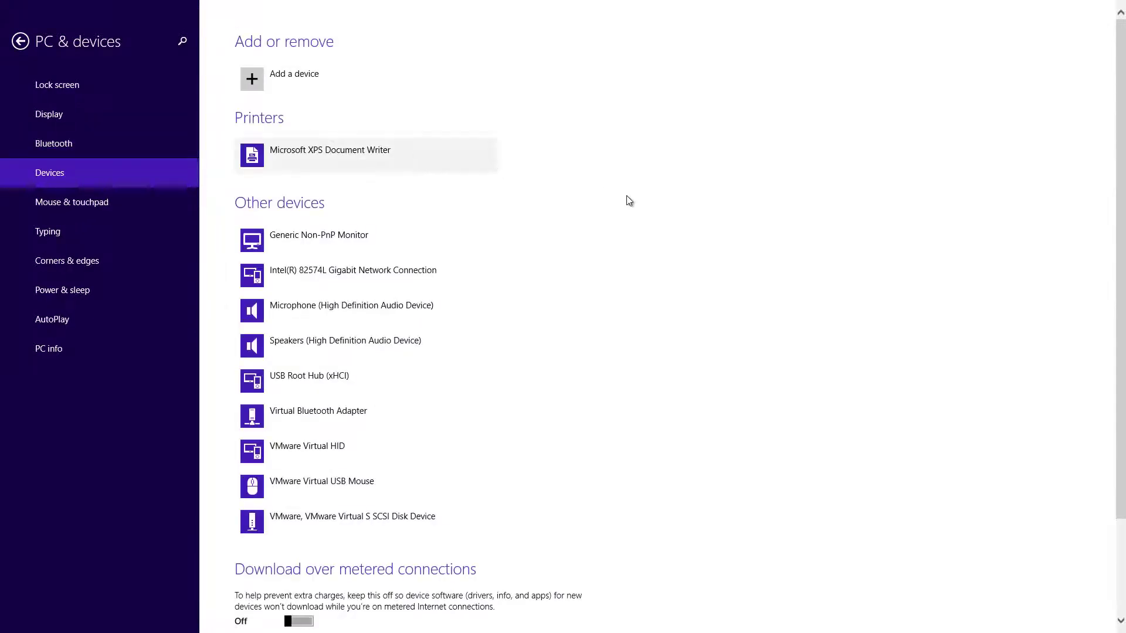
scroll(434, 223, "down", 2)
scroll(398, 249, "up", 2)
scroll(428, 410, "down", 2)
Step: Review Mouse & touchpad, keeping Left primary button and multiple-line scrolling, then view Typing
left_click(30, 205)
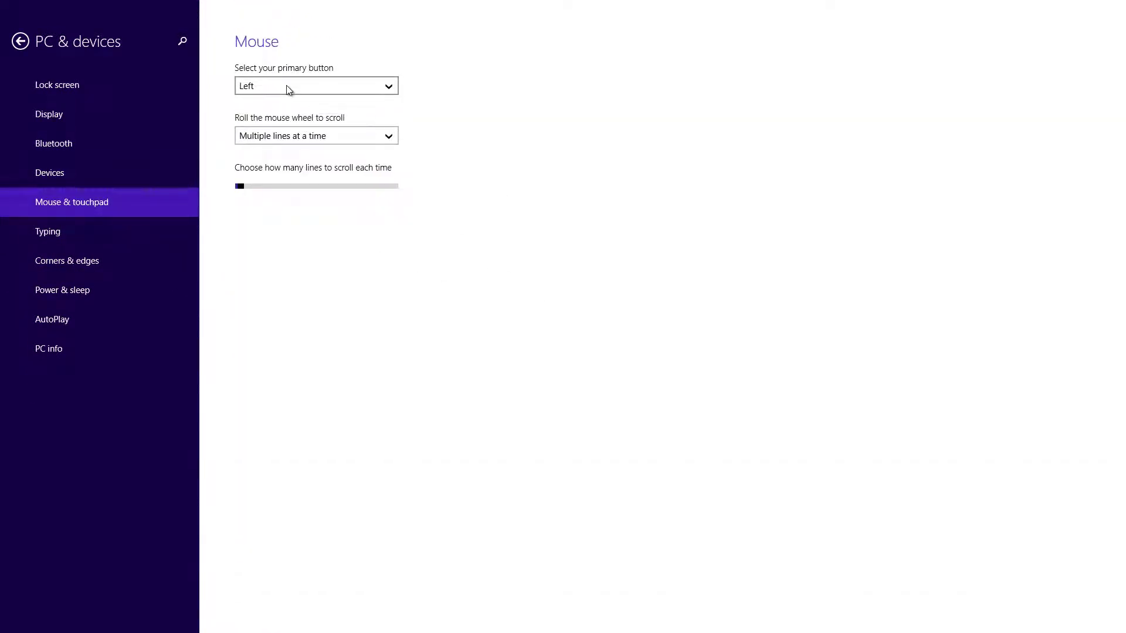
left_click(288, 88)
left_click(296, 87)
left_click(262, 136)
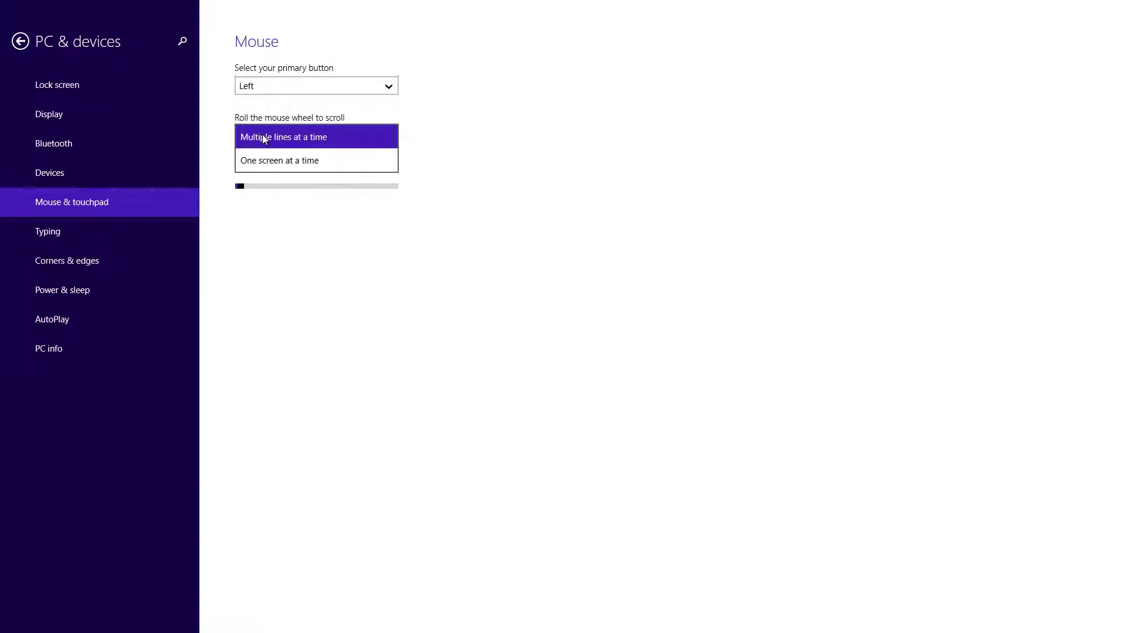
left_click(262, 139)
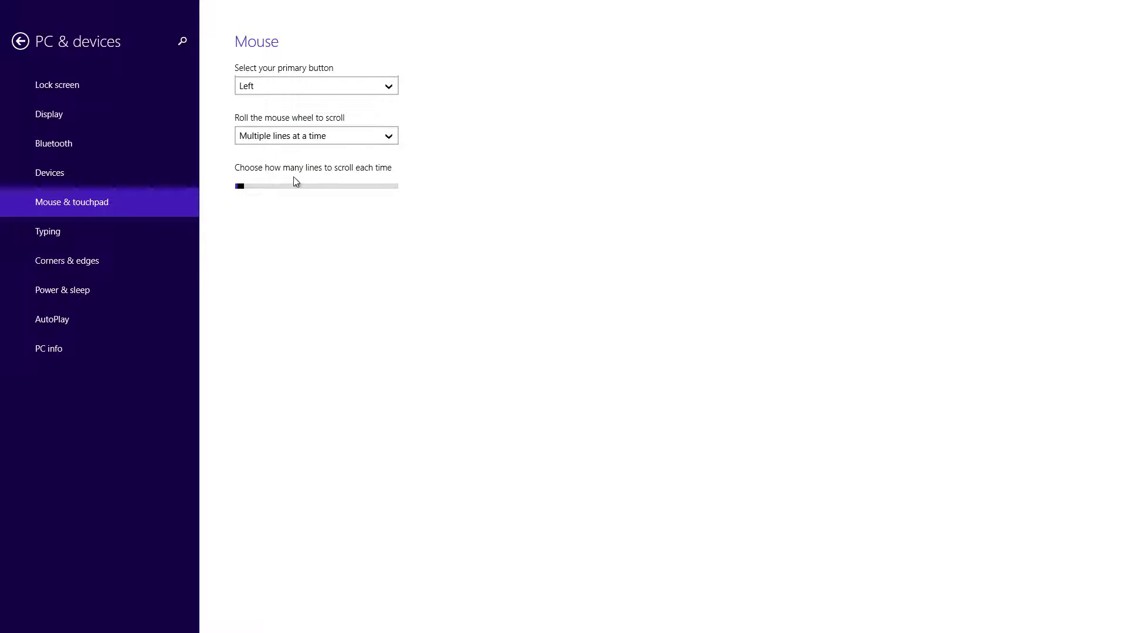
left_click(189, 231)
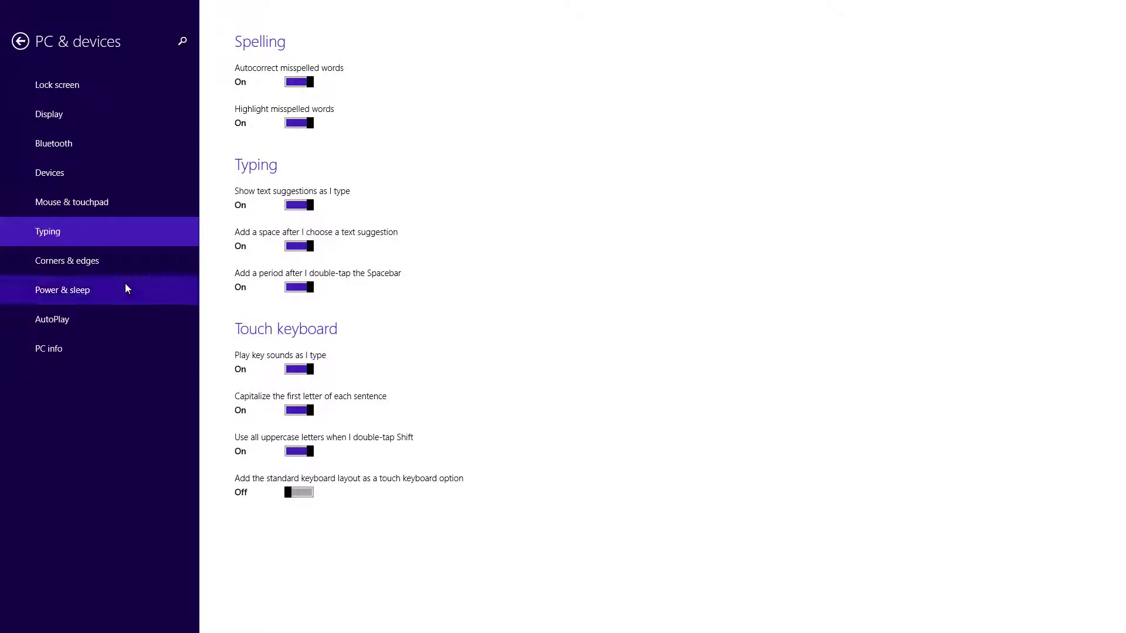
Step: Open the Corners & edges page under PC & devices
left_click(124, 266)
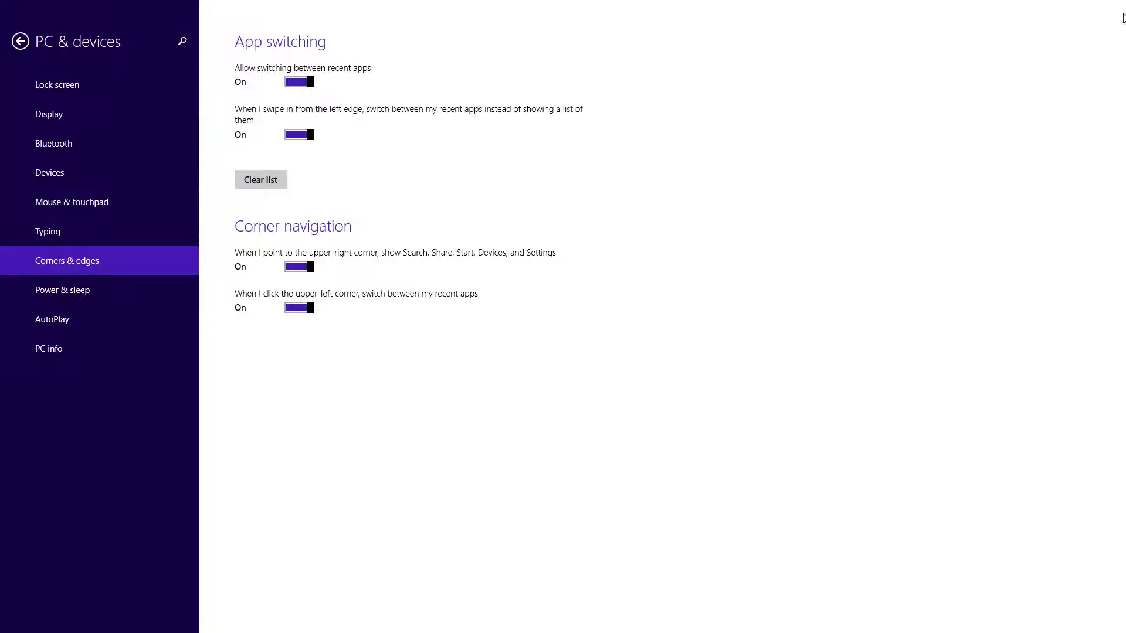
Step: Turn off both corner navigation switches, test the charms bar, then view Power & sleep
left_click(300, 267)
key("super+c")
mouse_move(1124, 630)
mouse_move(1, 5)
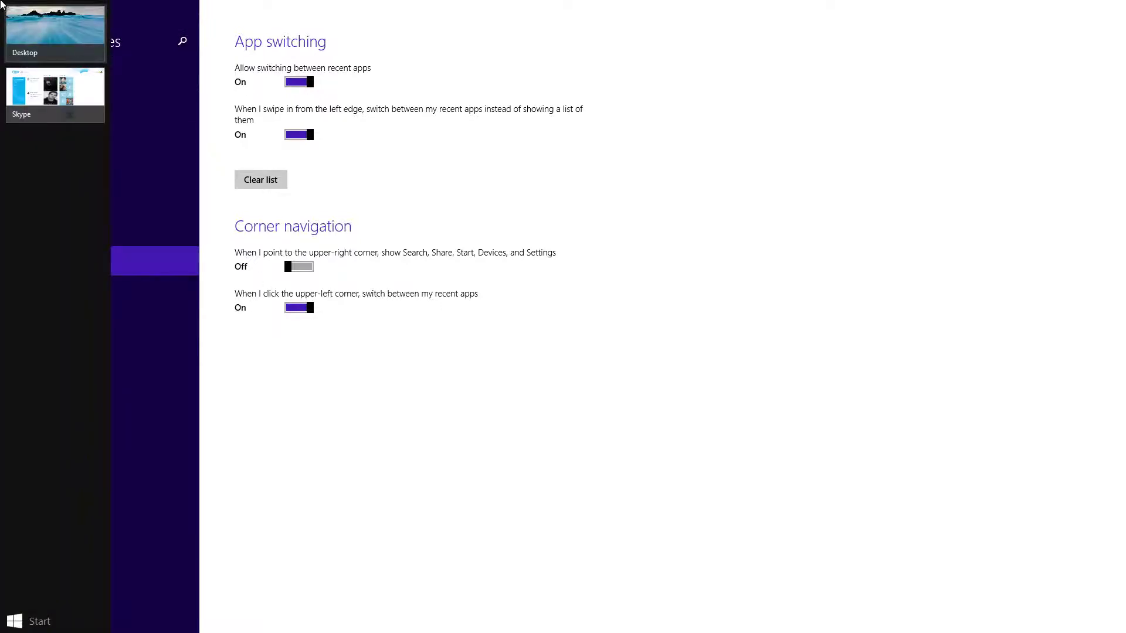
left_click(298, 308)
left_click(96, 298)
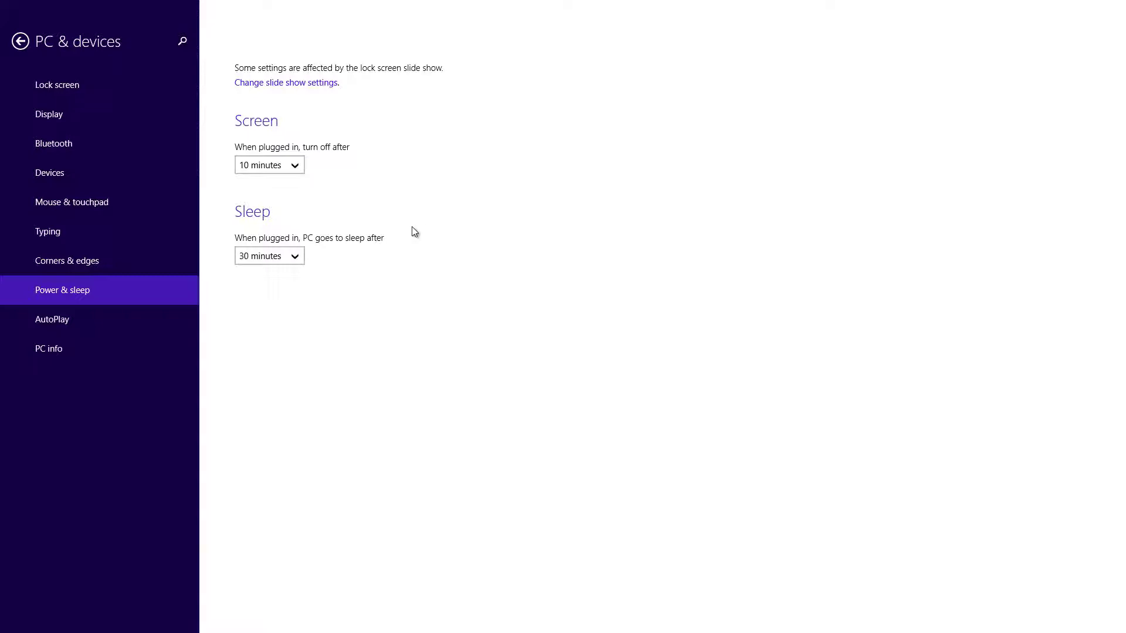
Step: View the AutoPlay and PC info pages, then return to the PC settings home page
left_click(176, 318)
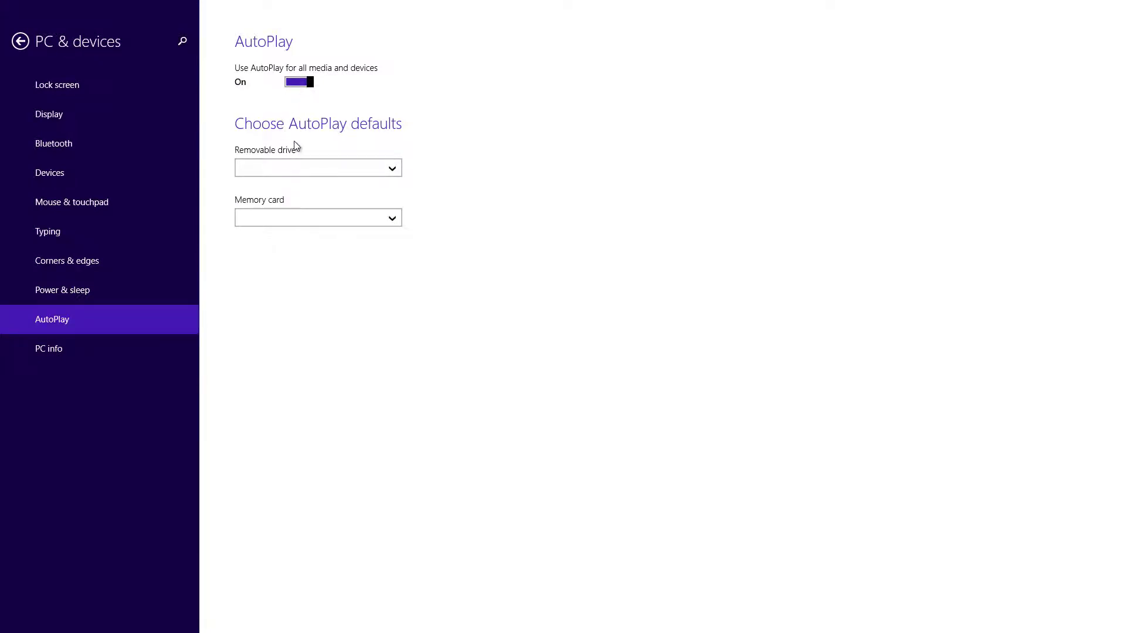
left_click(159, 346)
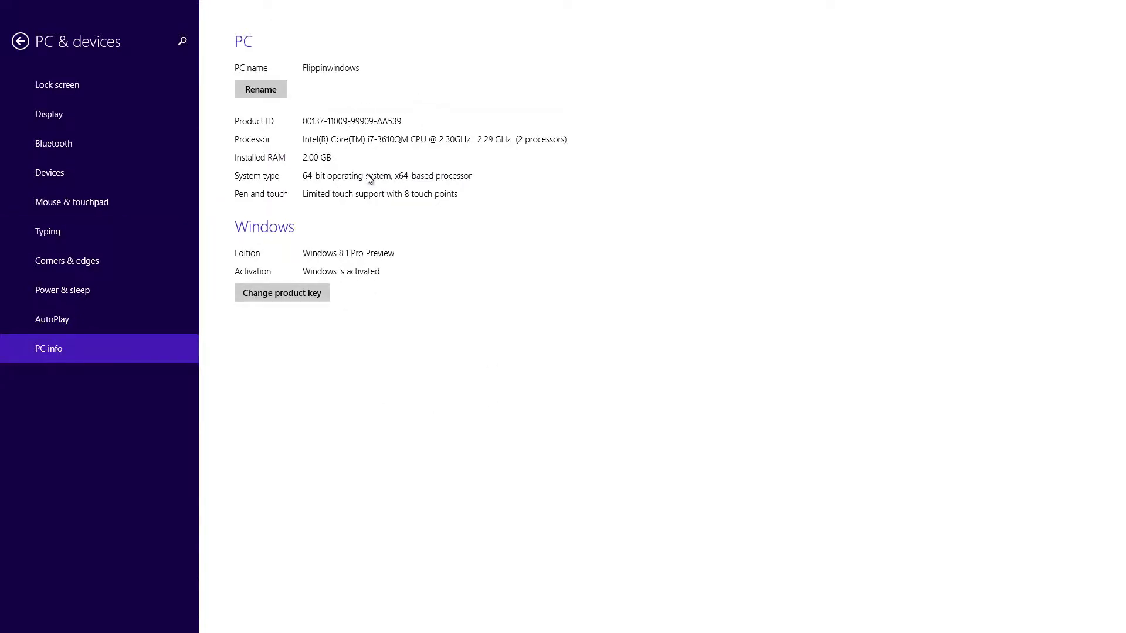
left_click(20, 41)
Step: Look through the Accounts sign-in options, then move on to the Search & apps settings
left_click(54, 113)
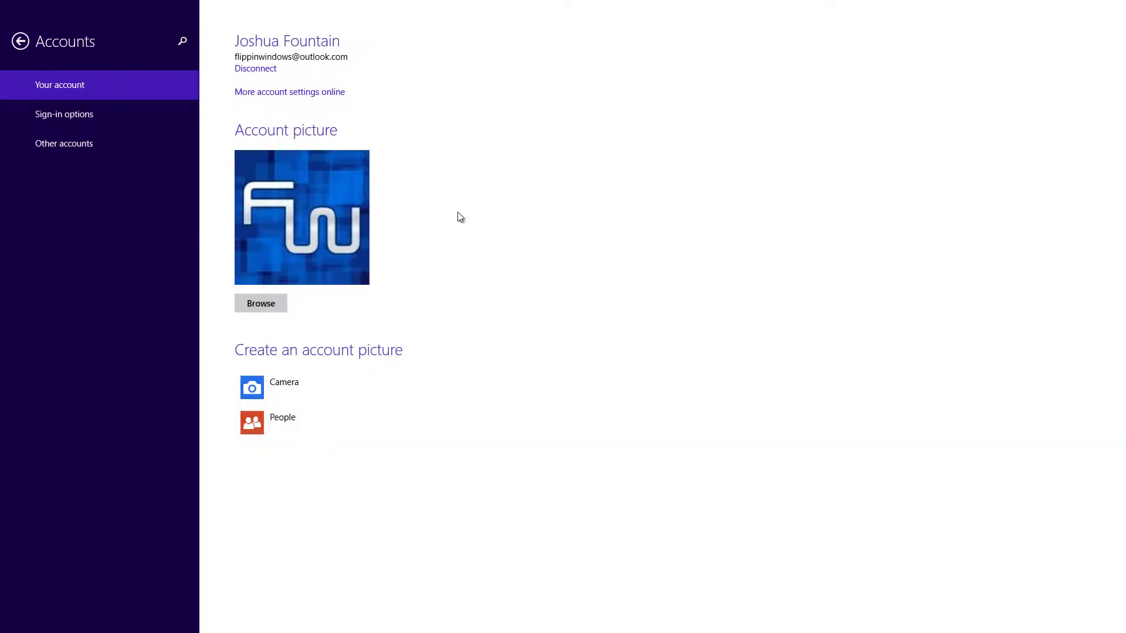
left_click(60, 112)
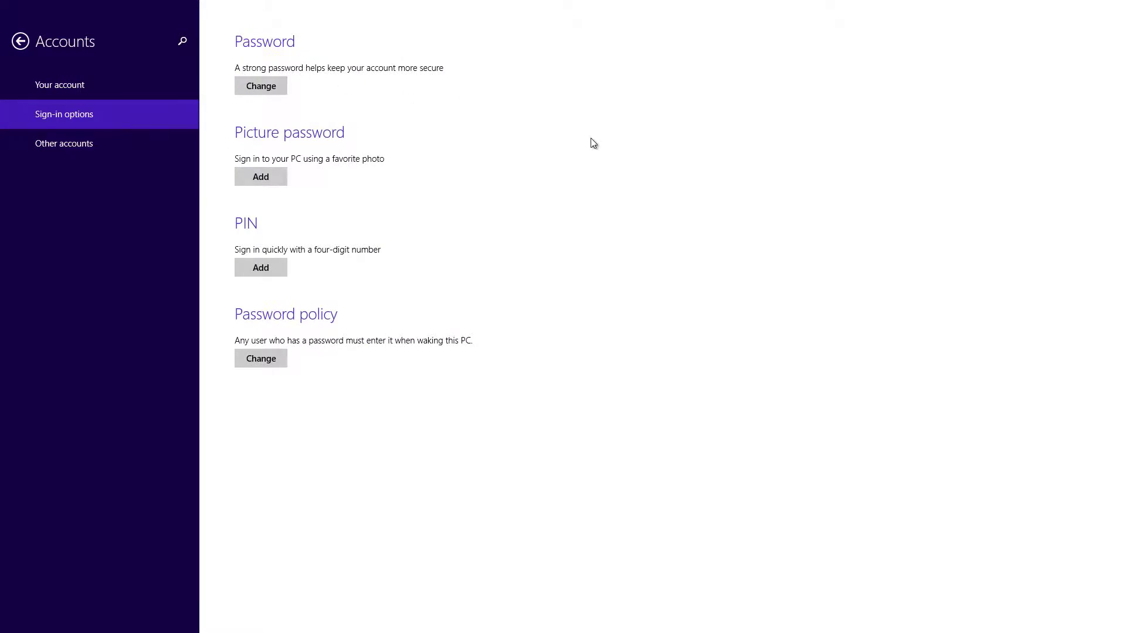
left_click(20, 41)
left_click(75, 175)
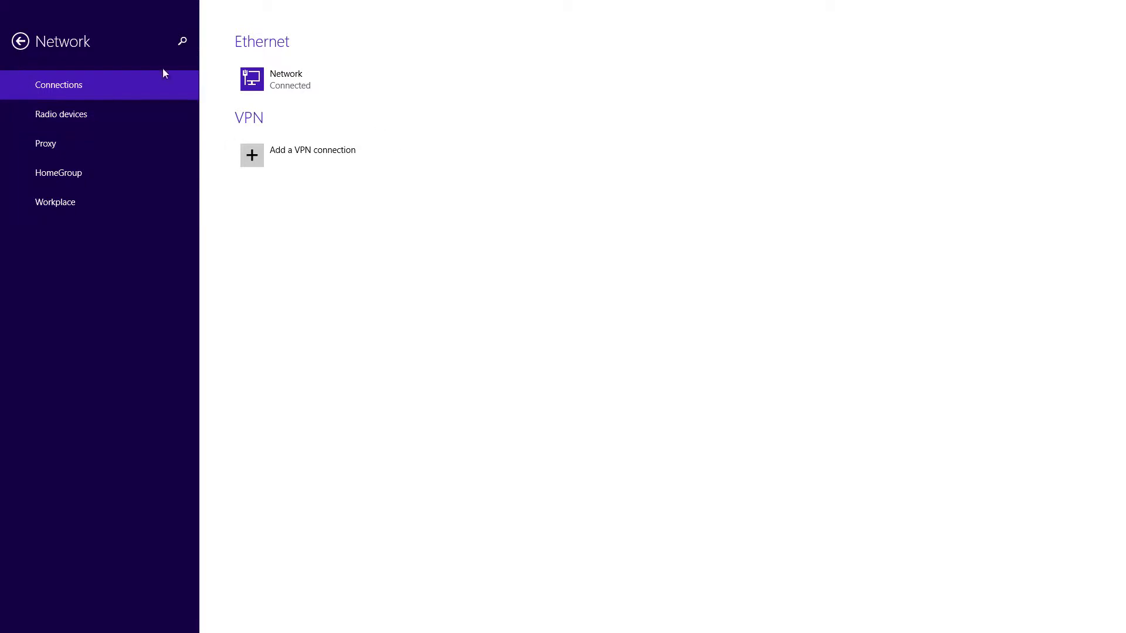
Step: View the File History and Recovery pages under Update & recovery
left_click(19, 41)
left_click(60, 314)
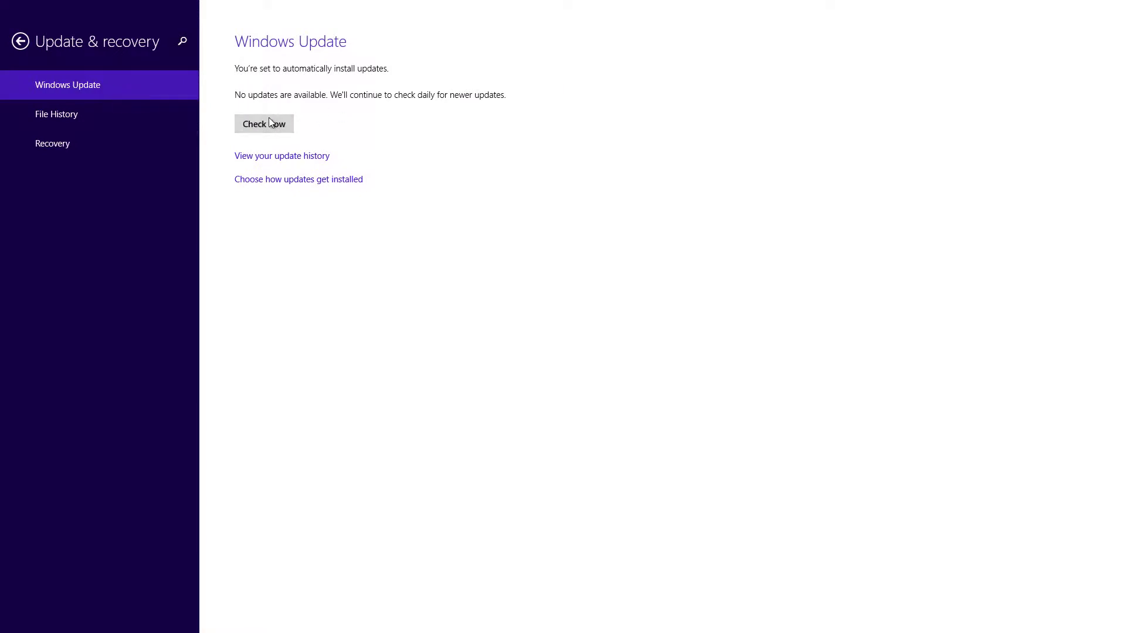
left_click(120, 125)
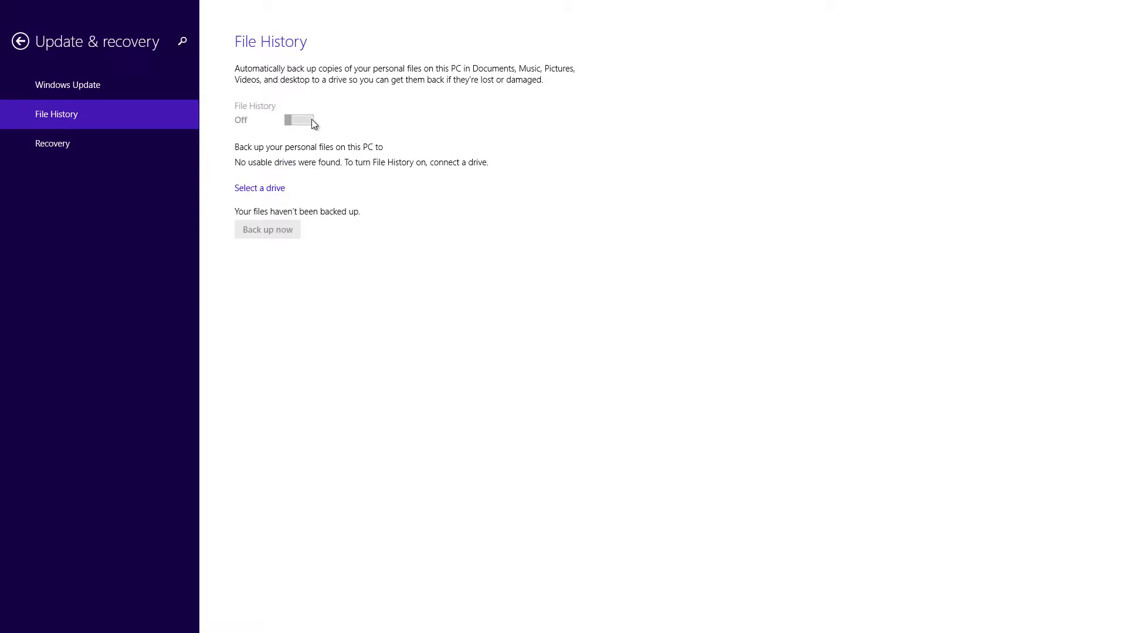
left_click(133, 146)
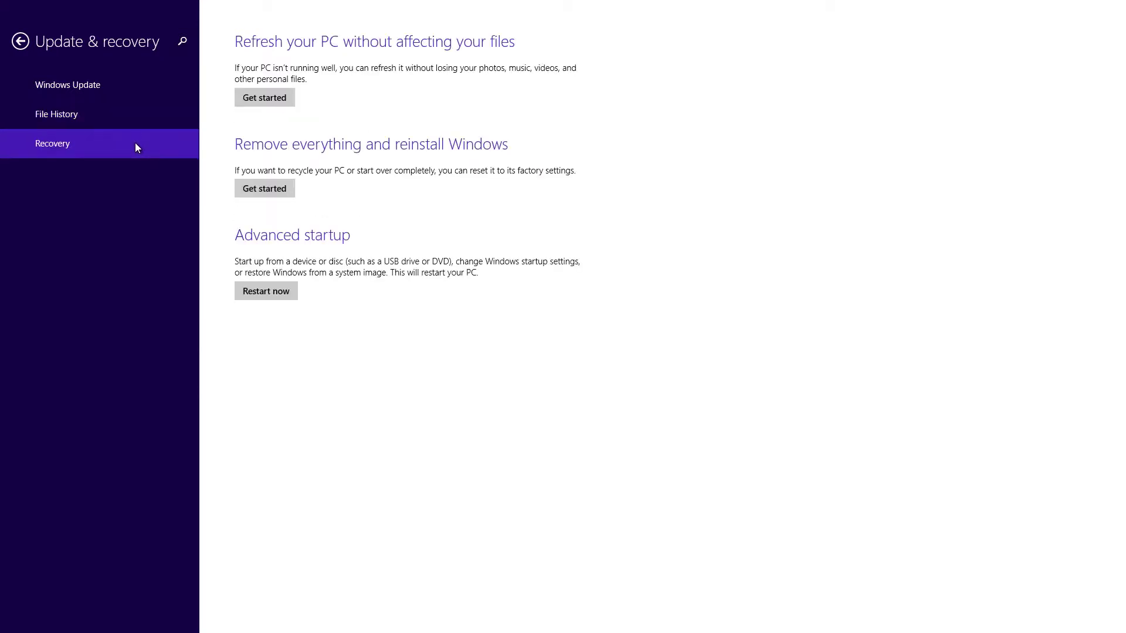